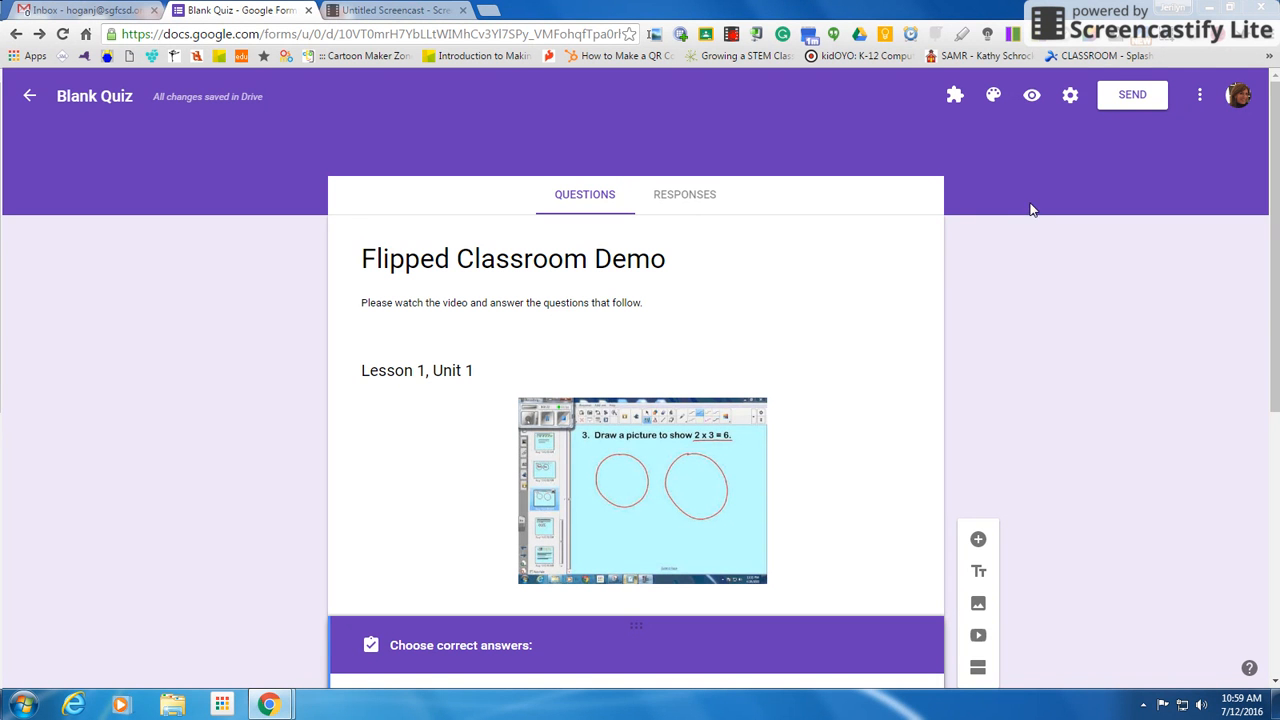
# Change the form's theme colour to dark blue and then to lime green.
pyautogui.click(994, 100)
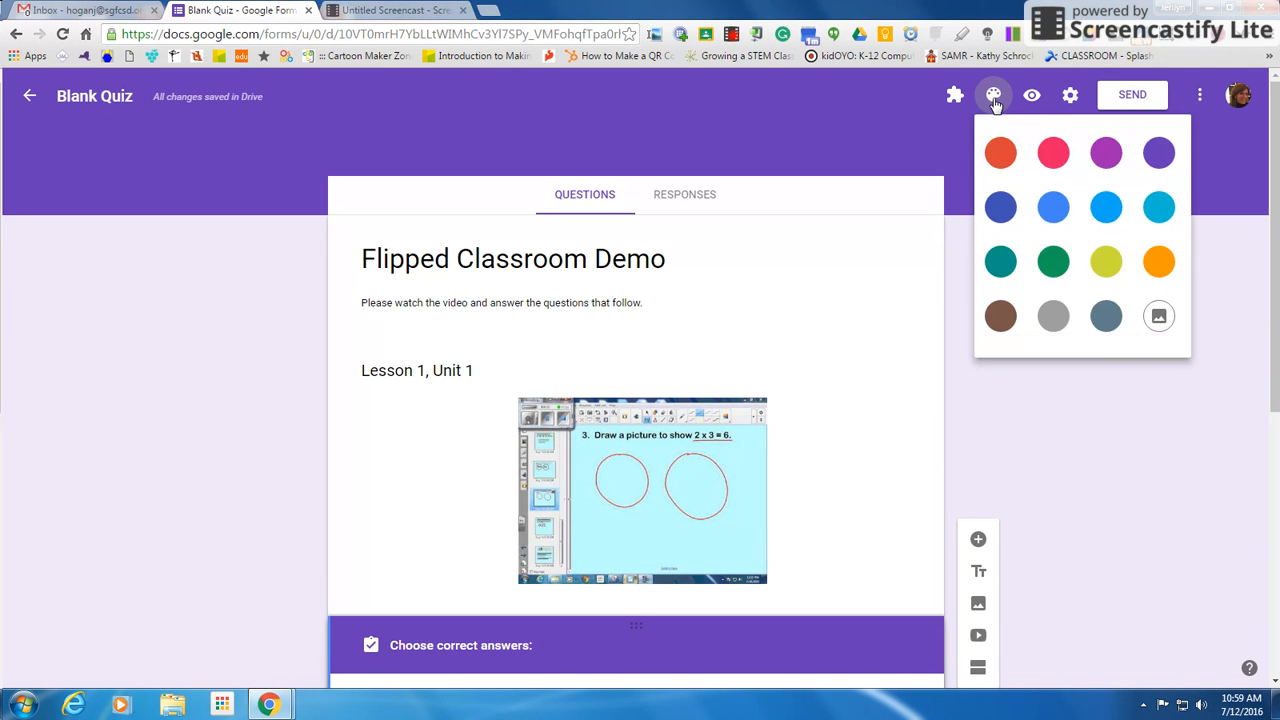
pyautogui.click(1000, 208)
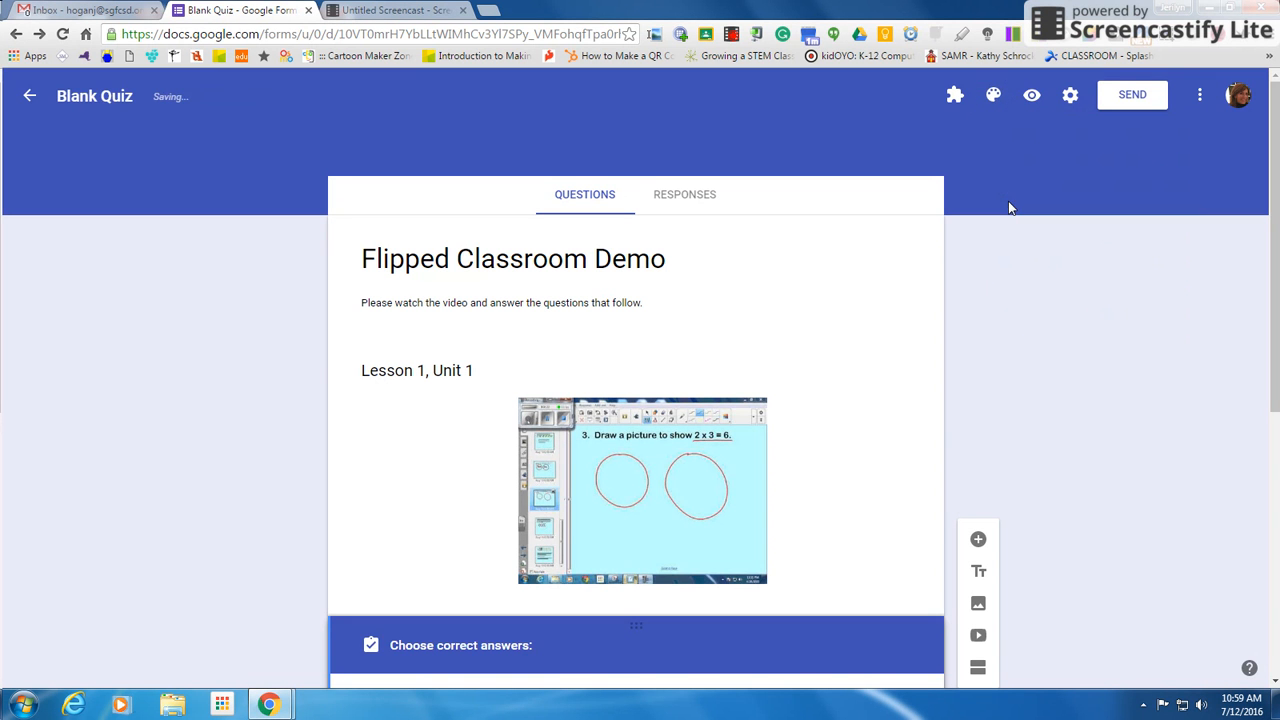
pyautogui.click(994, 96)
pyautogui.click(1100, 270)
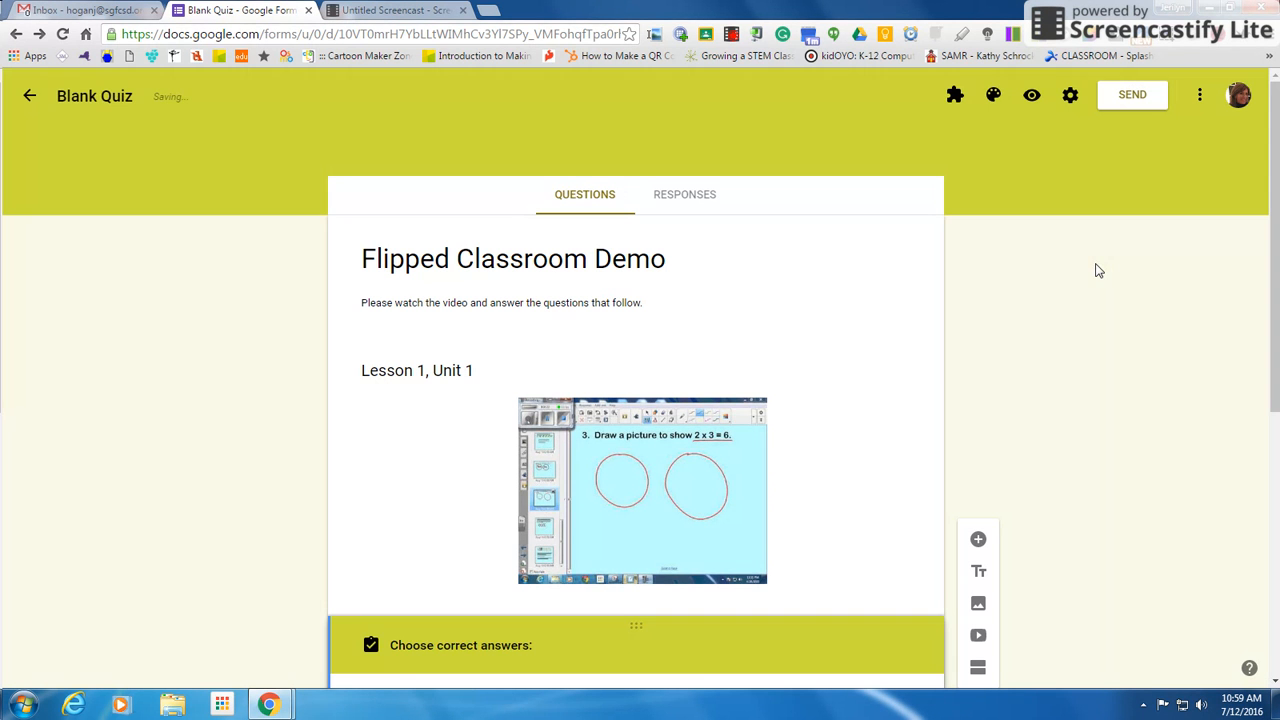
# Apply the soccer net header image from the Work and School themes to the form.
pyautogui.click(993, 102)
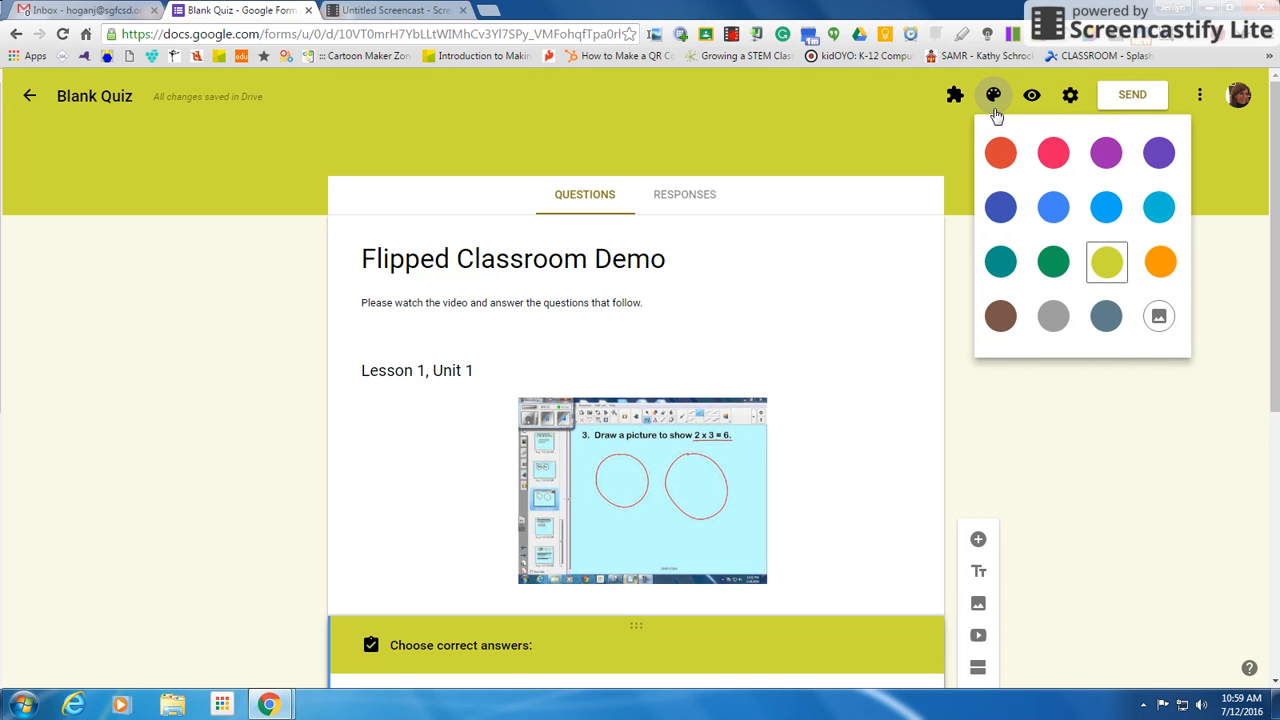
pyautogui.click(1160, 326)
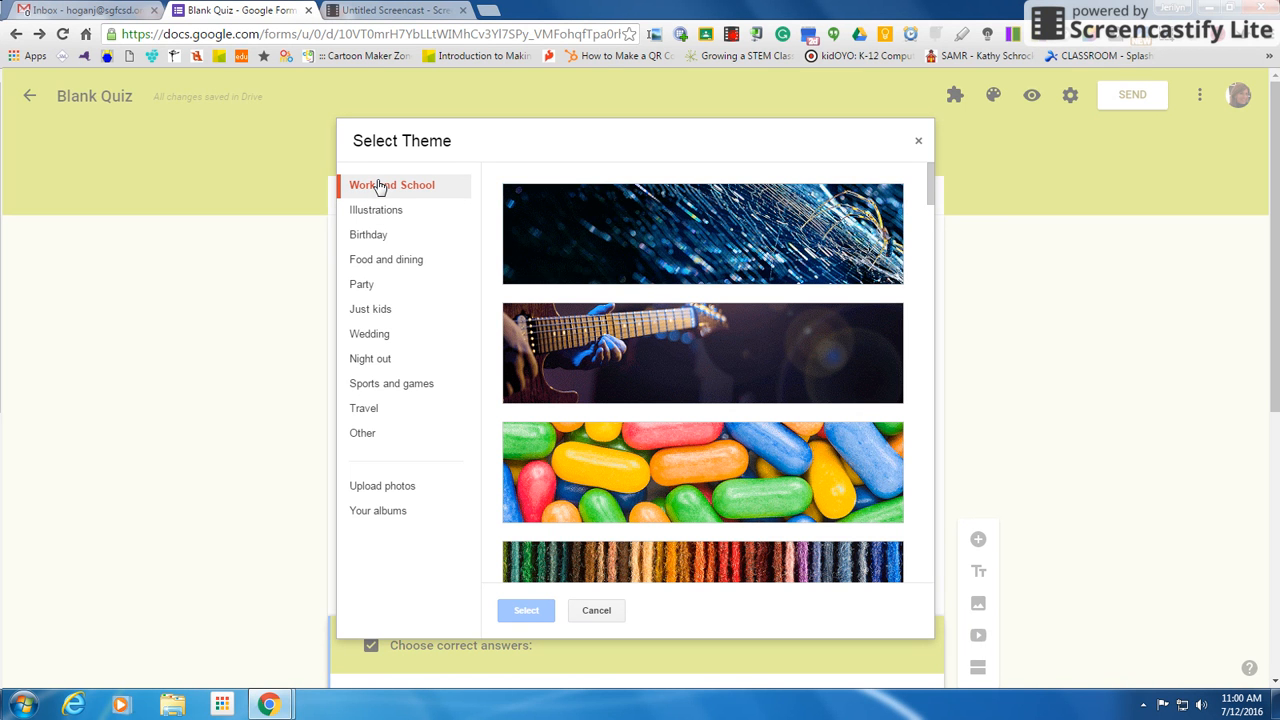
pyautogui.scroll(-2, 748, 494)
pyautogui.scroll(-4, 748, 494)
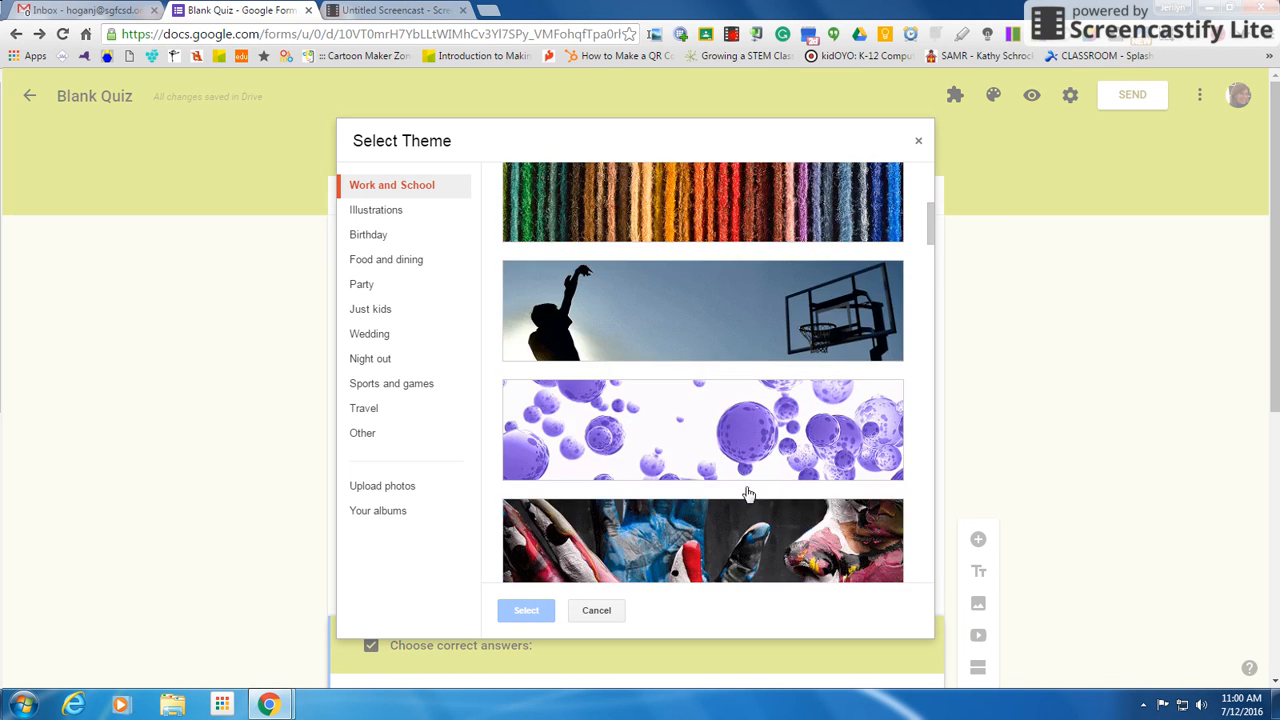
pyautogui.scroll(-2, 748, 494)
pyautogui.scroll(-5, 748, 494)
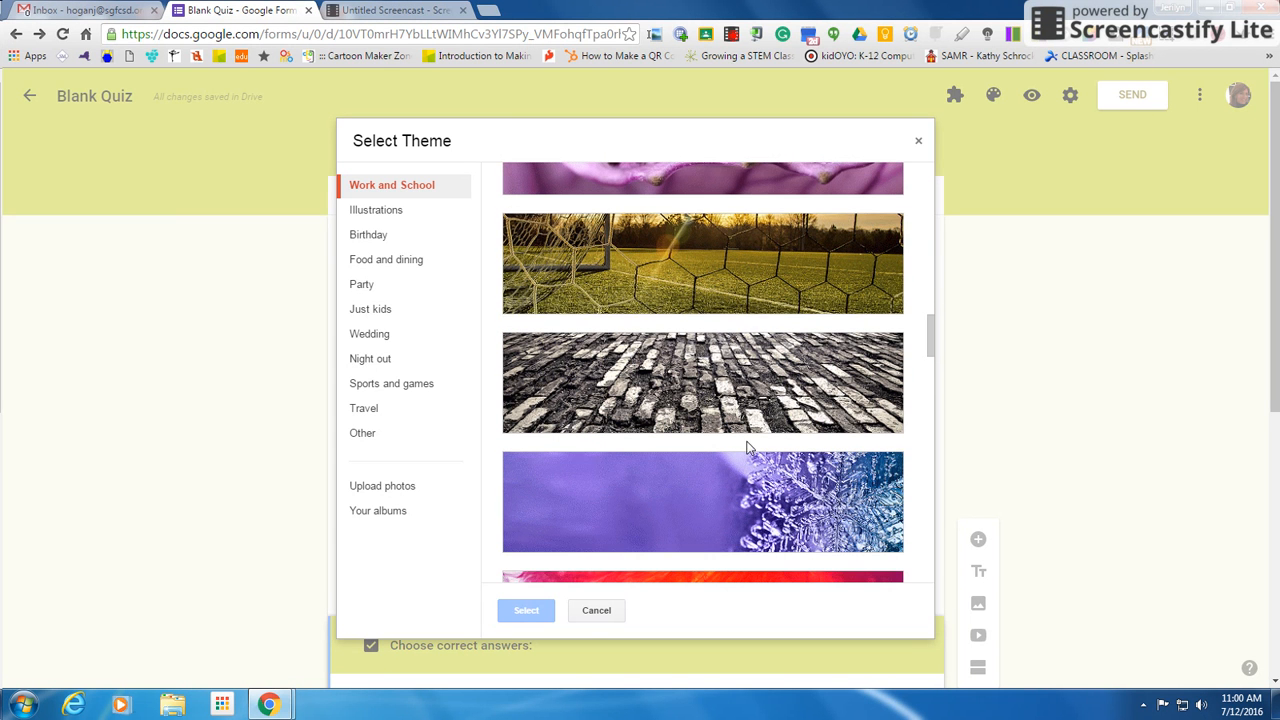
pyautogui.click(757, 292)
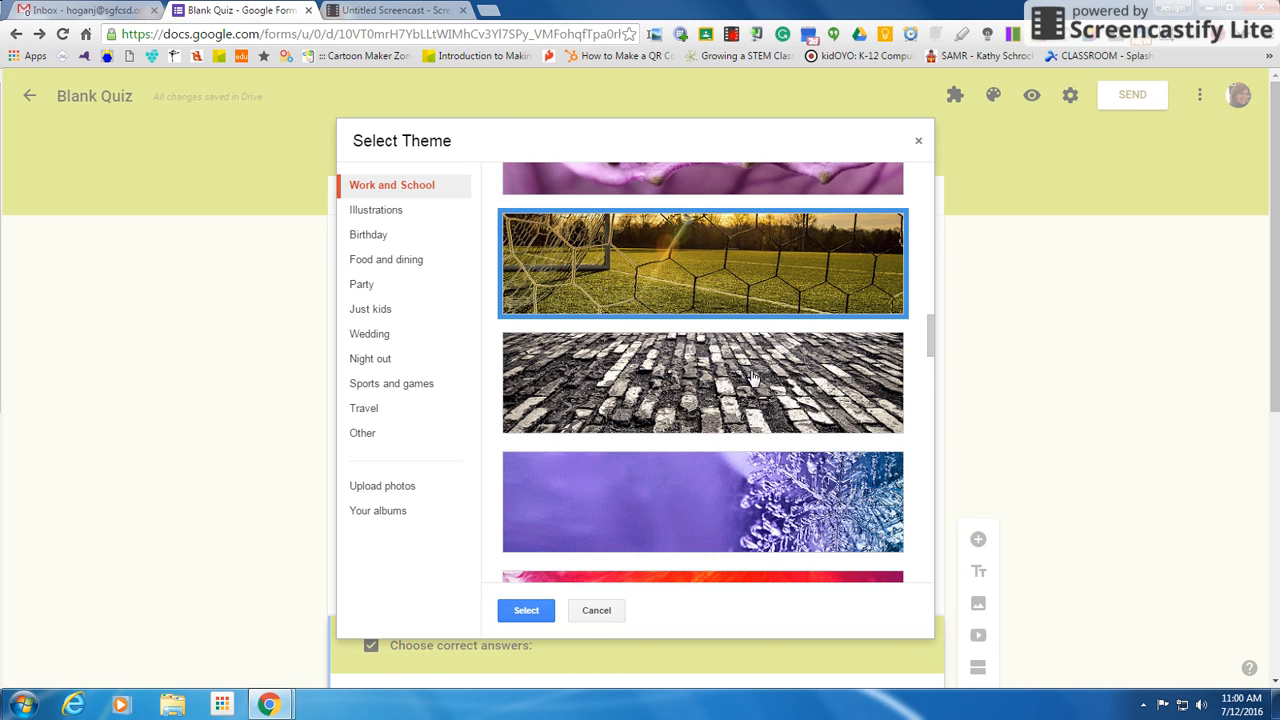
pyautogui.click(545, 606)
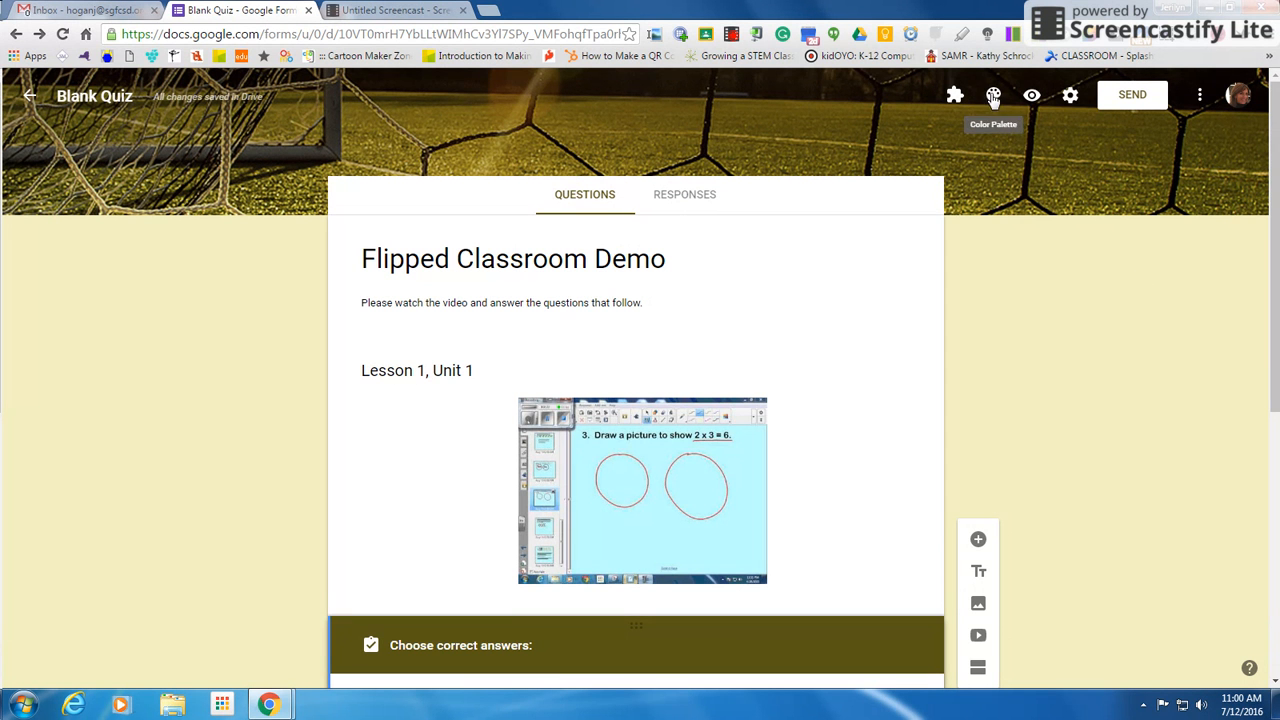
# Open the header image gallery again and browse the themes in the Other category.
pyautogui.click(993, 95)
pyautogui.click(1159, 318)
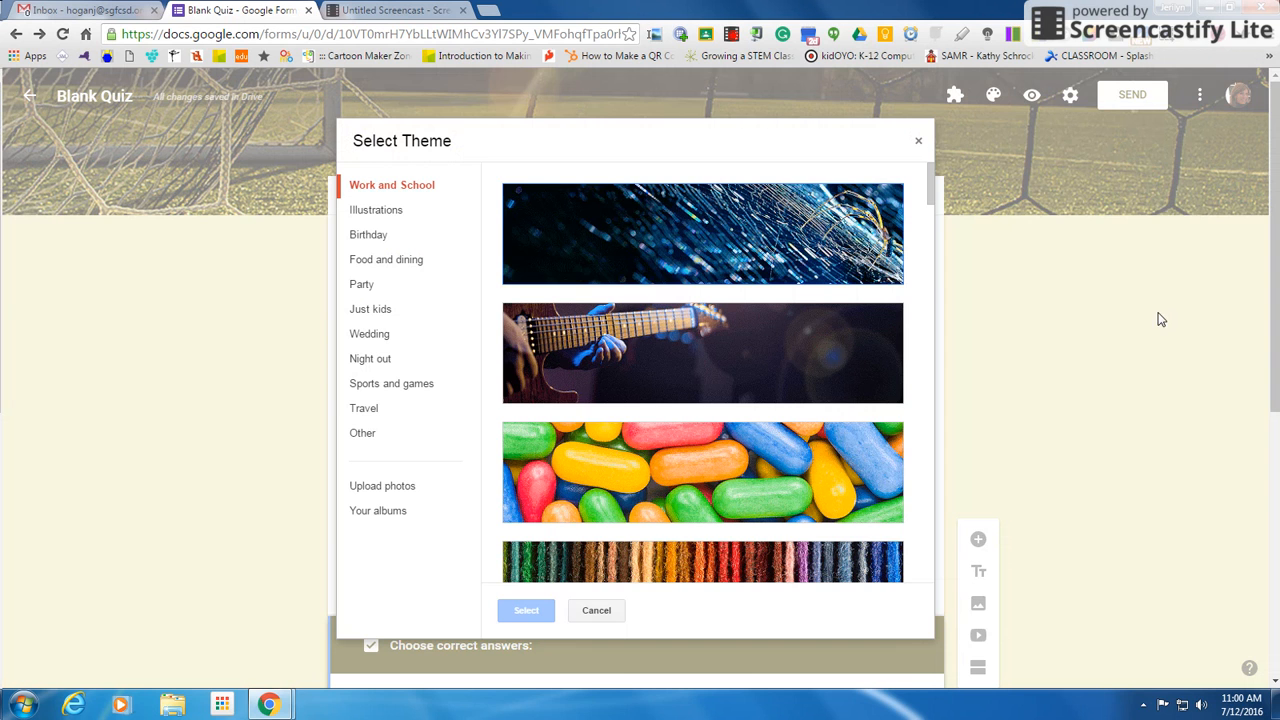
pyautogui.click(362, 433)
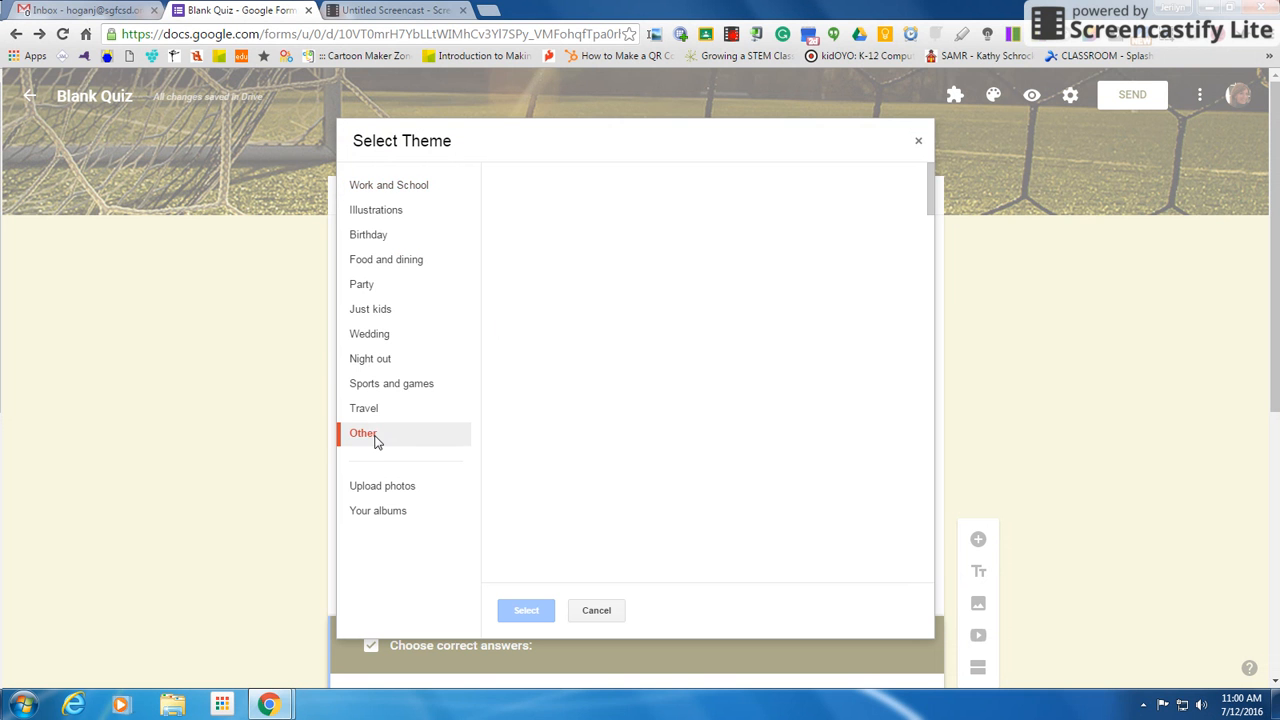
pyautogui.scroll(-5, 717, 461)
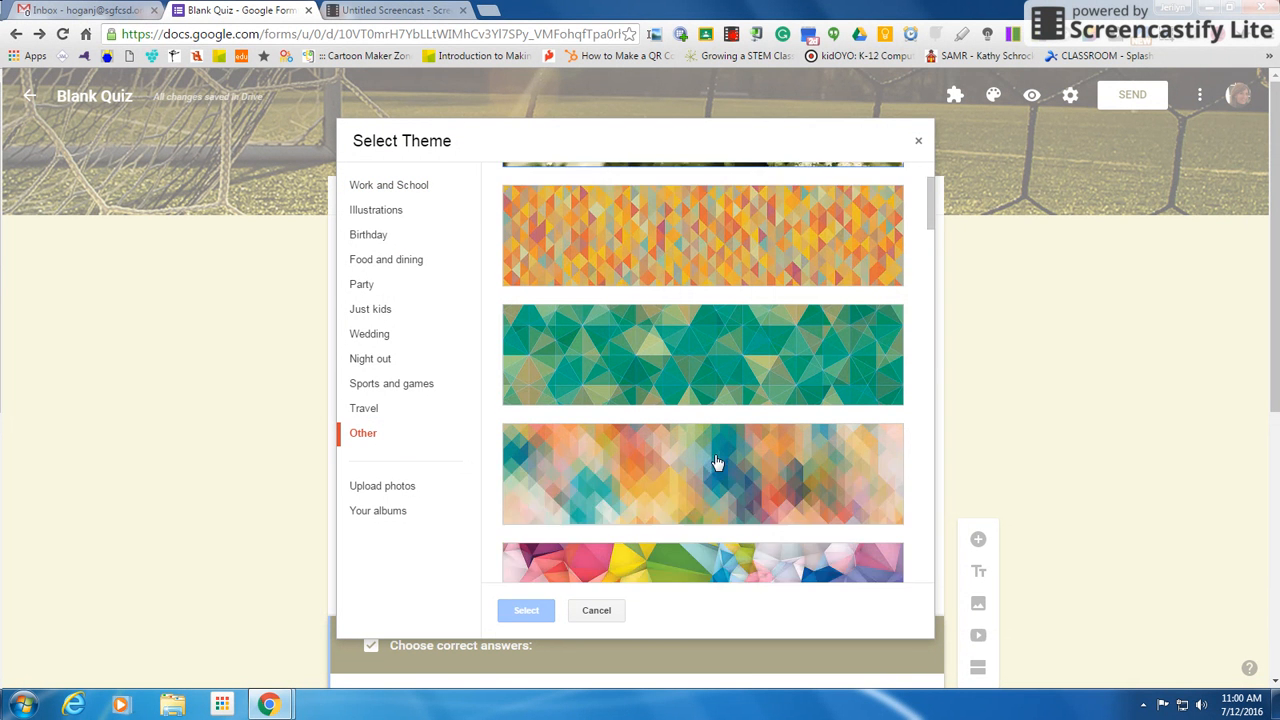
pyautogui.scroll(-8, 717, 461)
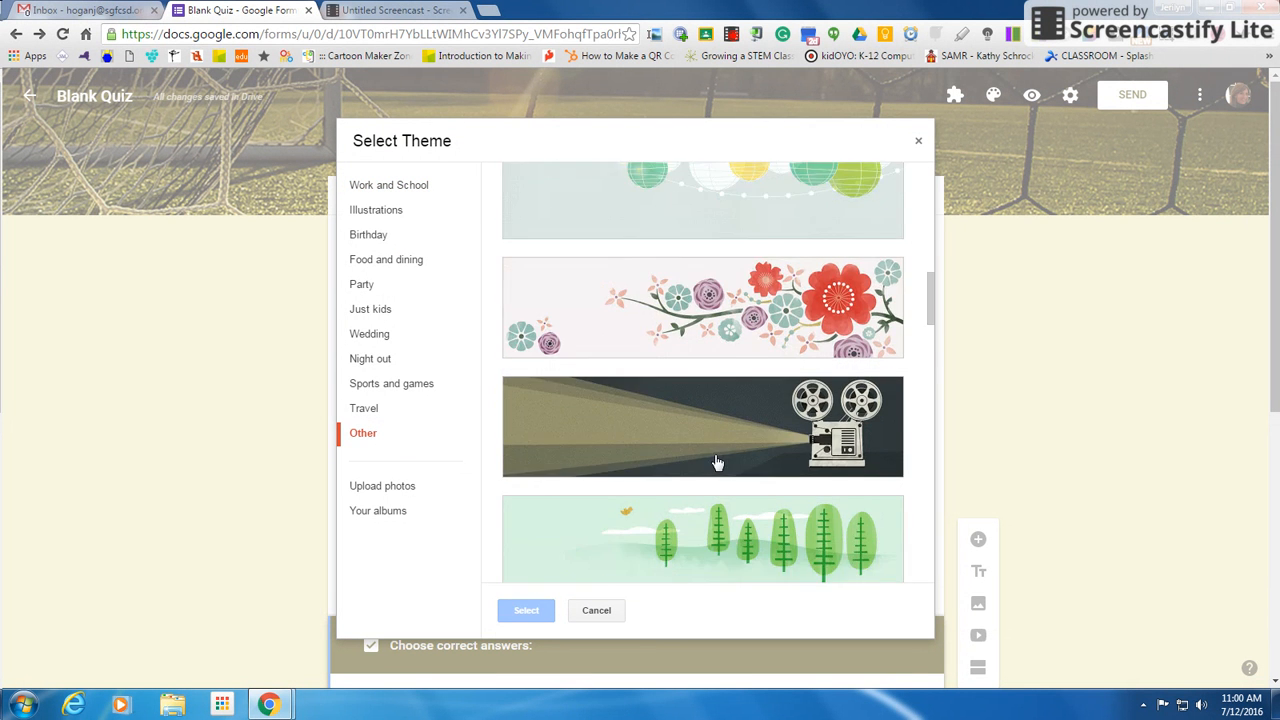
pyautogui.scroll(-7, 714, 460)
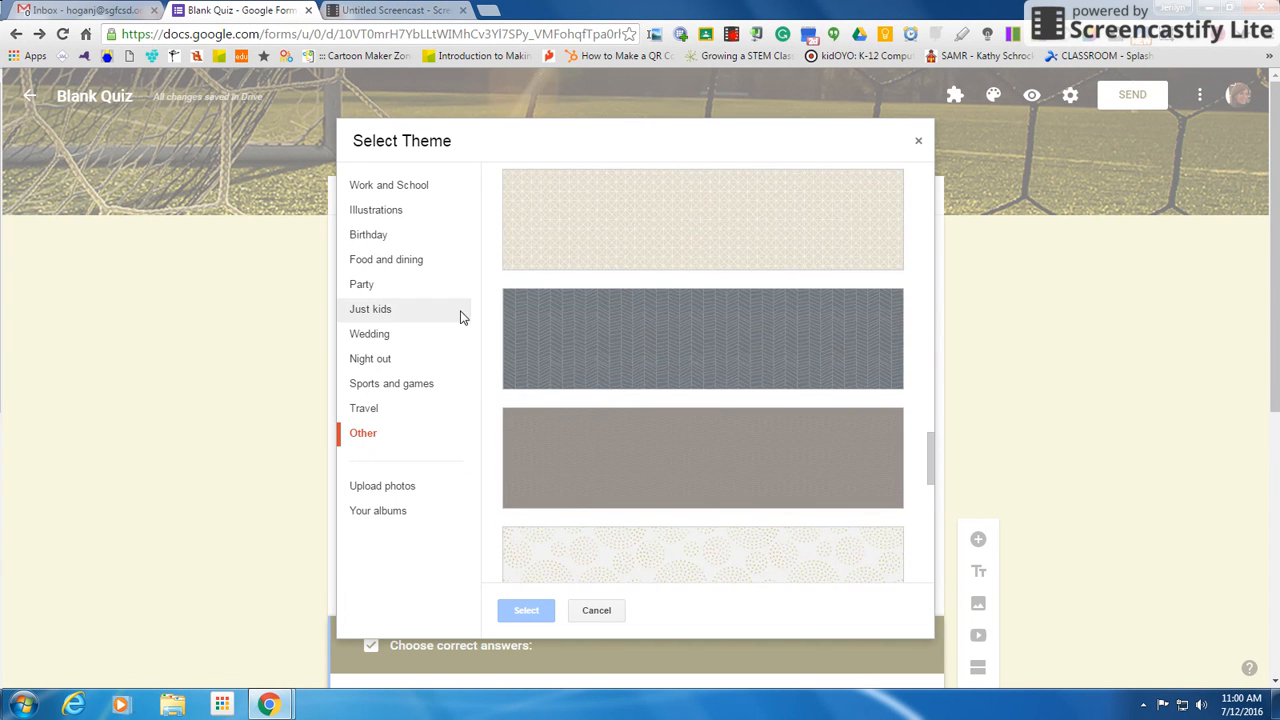
# Apply the multicoloured fireworks header image from the Party themes to the form.
pyautogui.click(386, 285)
pyautogui.scroll(-2, 673, 393)
pyautogui.scroll(-6, 673, 393)
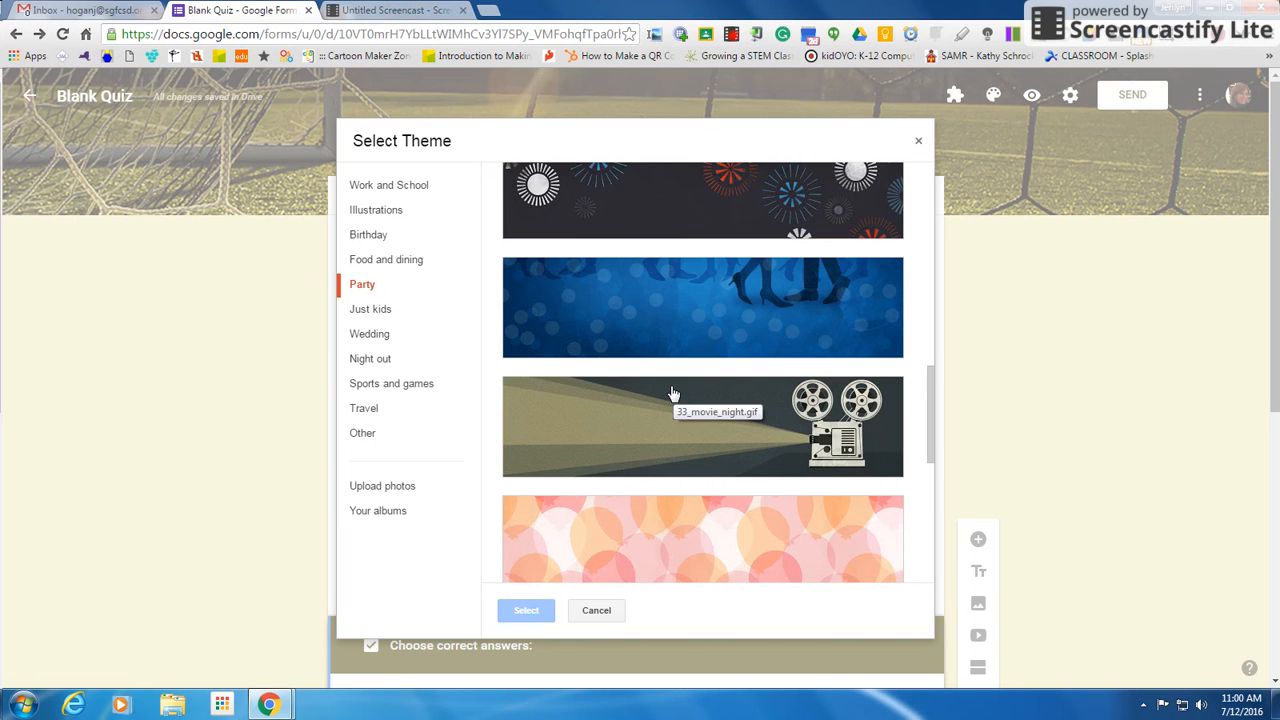
pyautogui.scroll(-3, 673, 393)
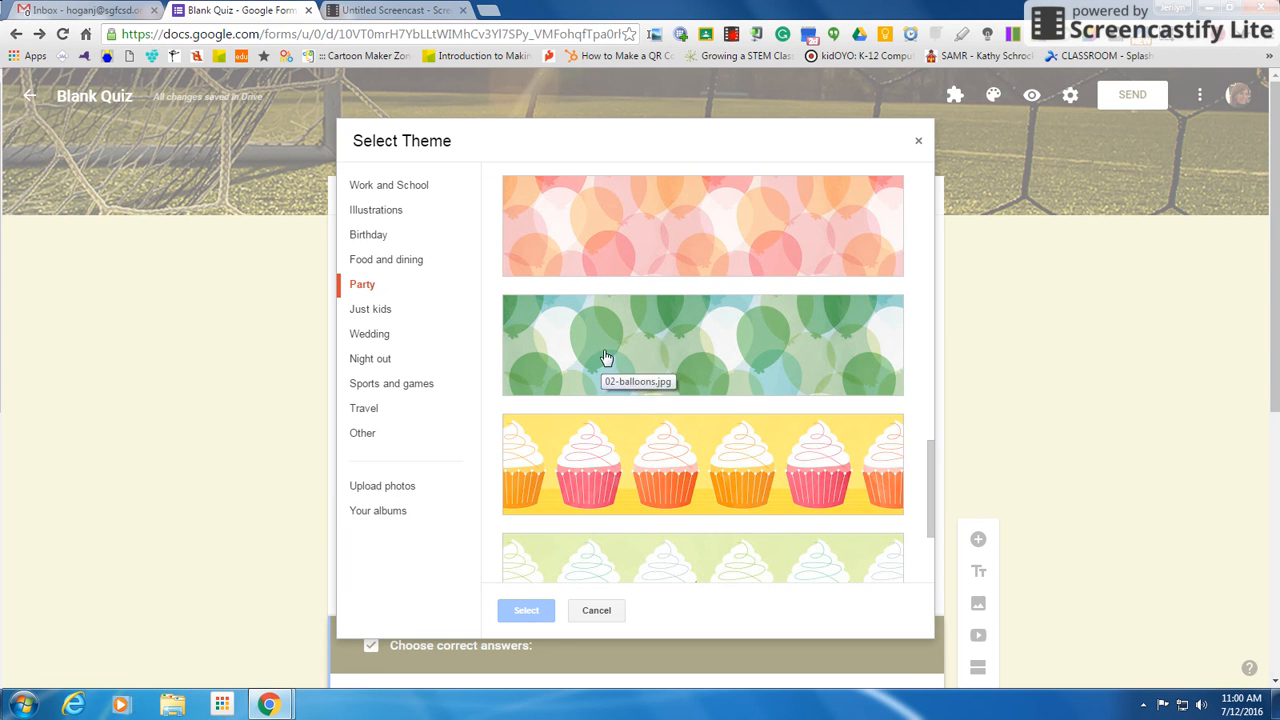
pyautogui.scroll(3, 601, 352)
pyautogui.scroll(3, 601, 352)
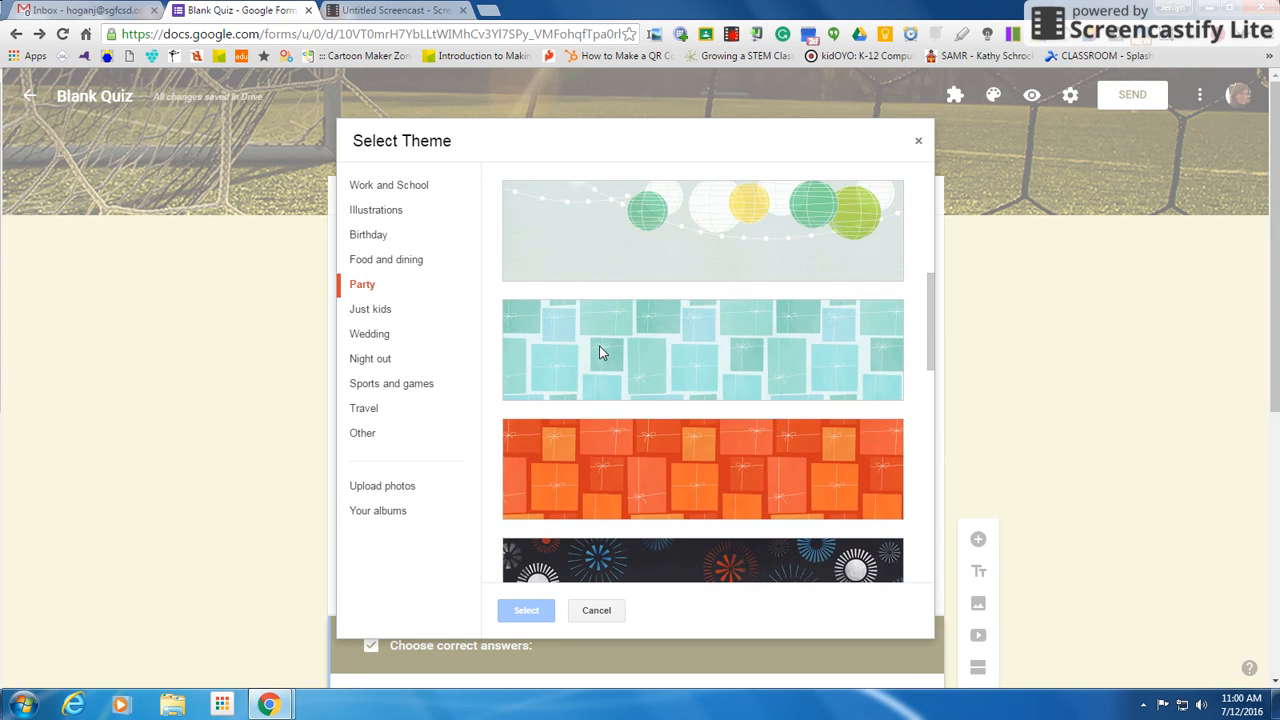
pyautogui.click(601, 352)
pyautogui.scroll(3, 660, 311)
pyautogui.click(660, 310)
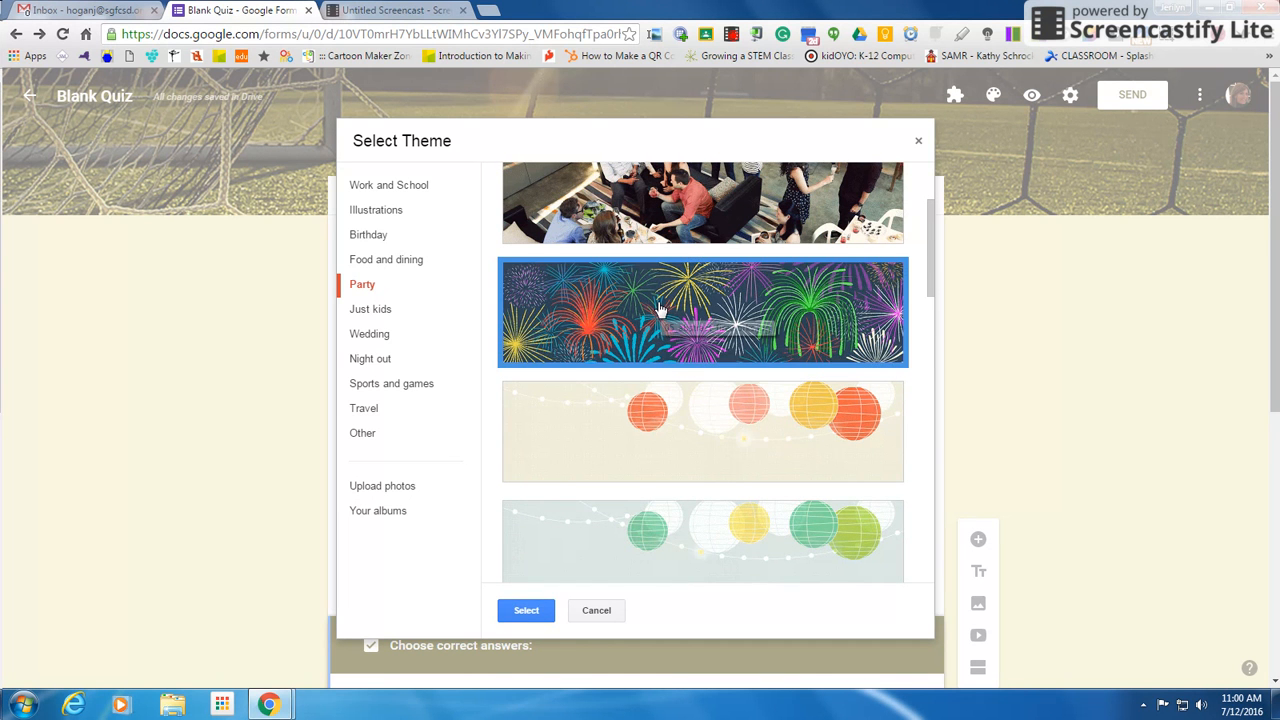
pyautogui.click(535, 610)
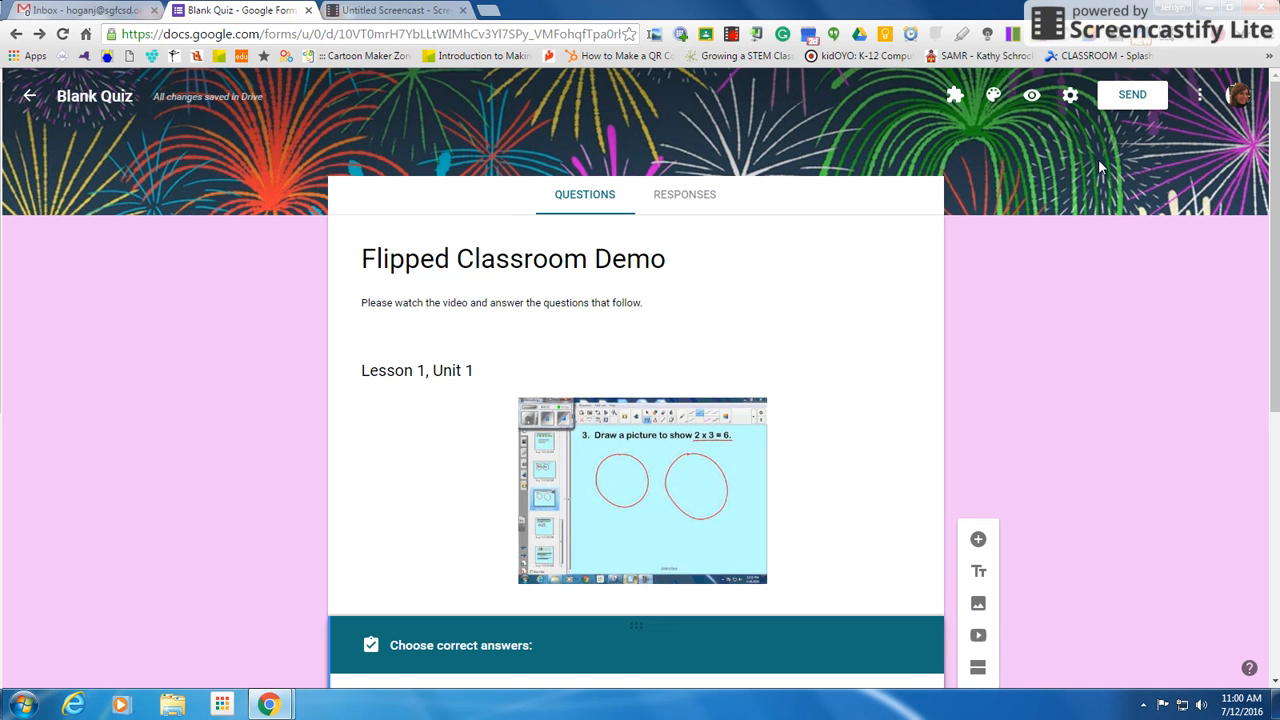
# Try out the Collect email address and Limit to 1 response options in the form's general settings.
pyautogui.click(1070, 96)
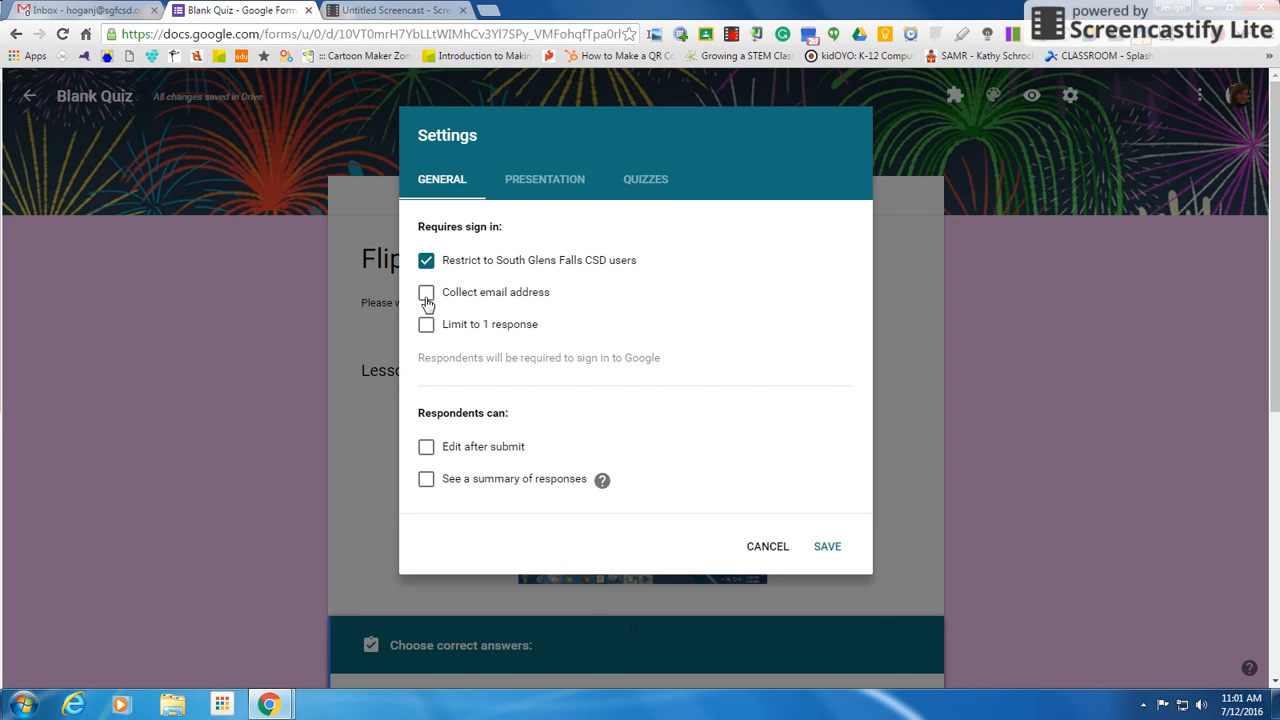
pyautogui.click(427, 300)
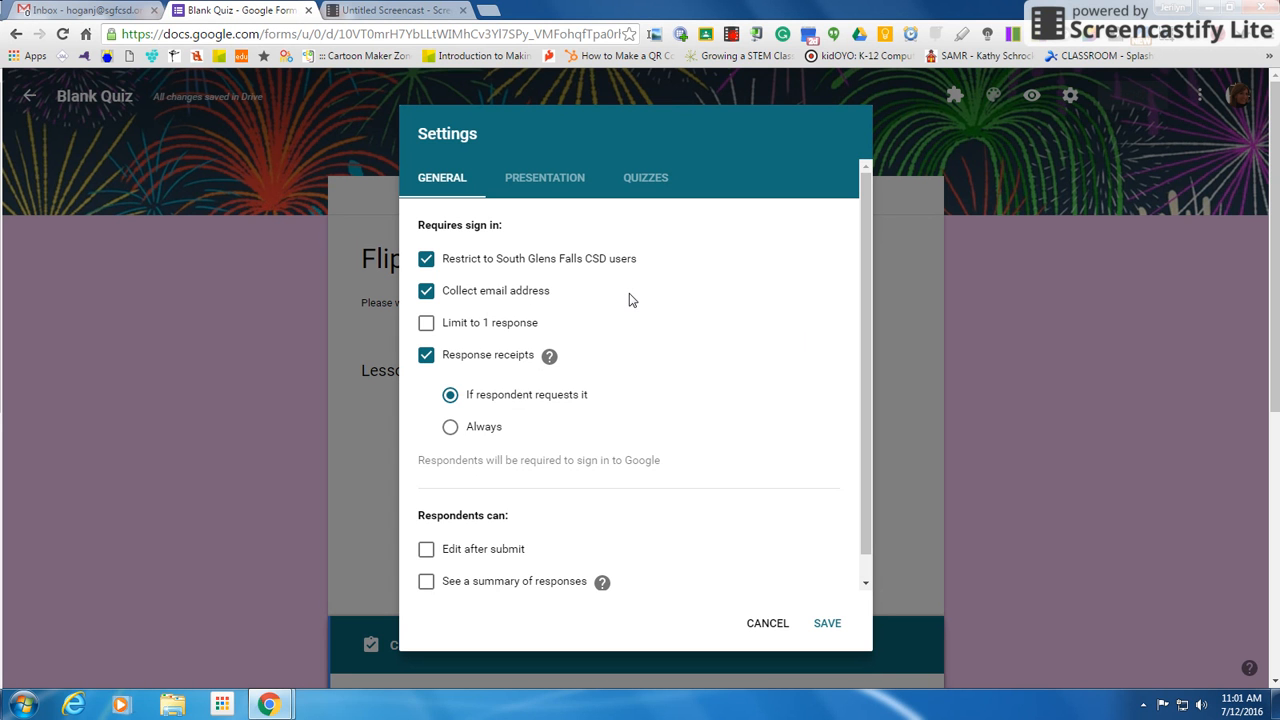
pyautogui.click(426, 291)
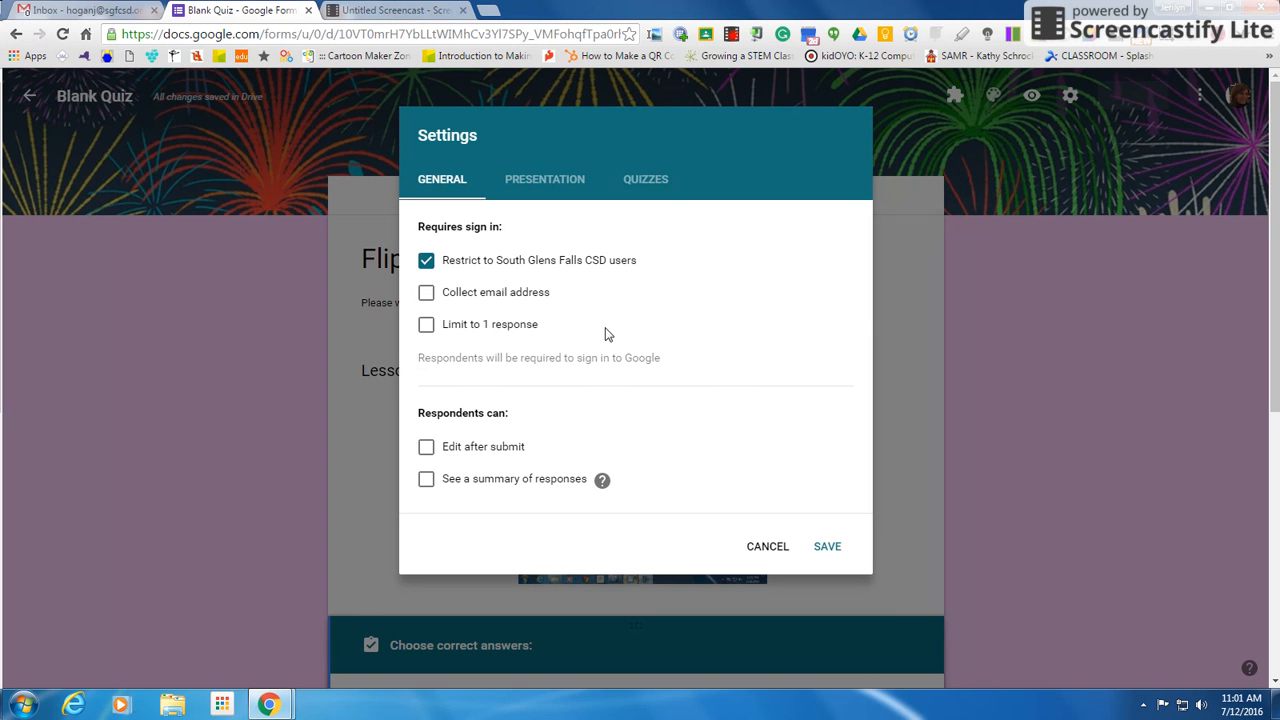
pyautogui.click(428, 327)
pyautogui.click(428, 327)
# Enable Show progress bar and Shuffle question order for the form, review the quiz options, and save the settings.
pyautogui.click(571, 189)
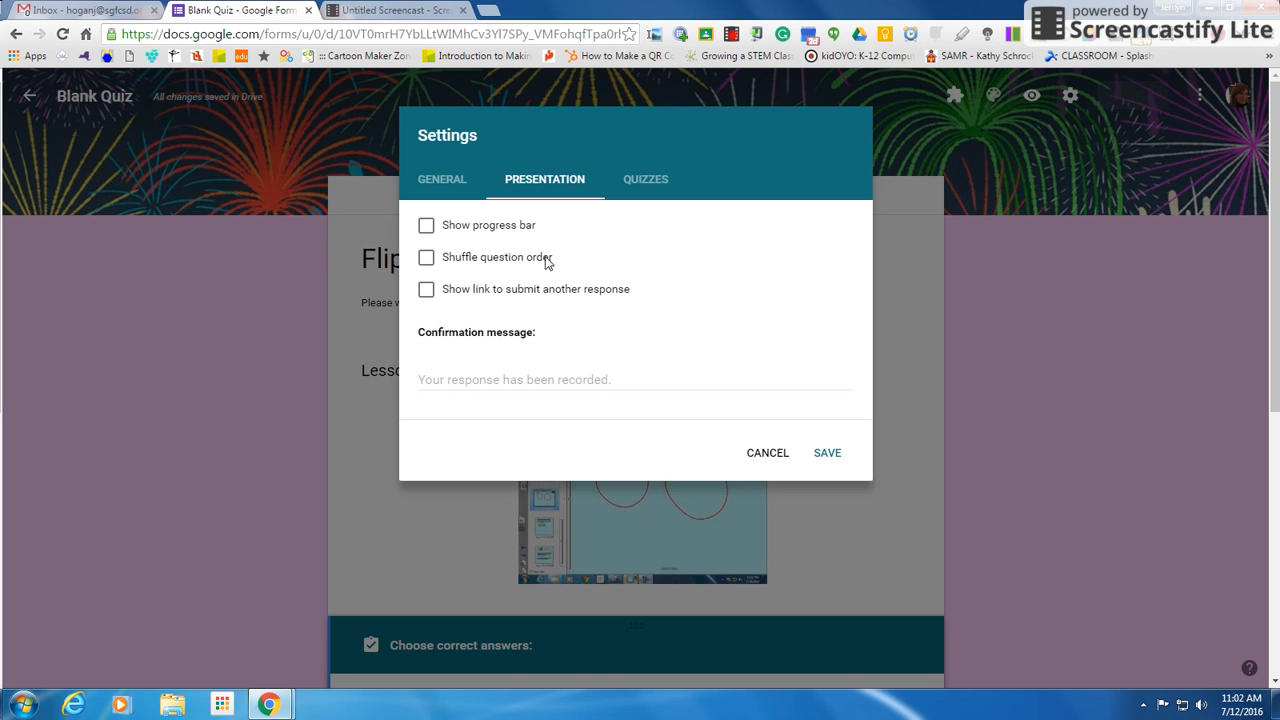
pyautogui.click(426, 228)
pyautogui.click(427, 262)
pyautogui.click(660, 184)
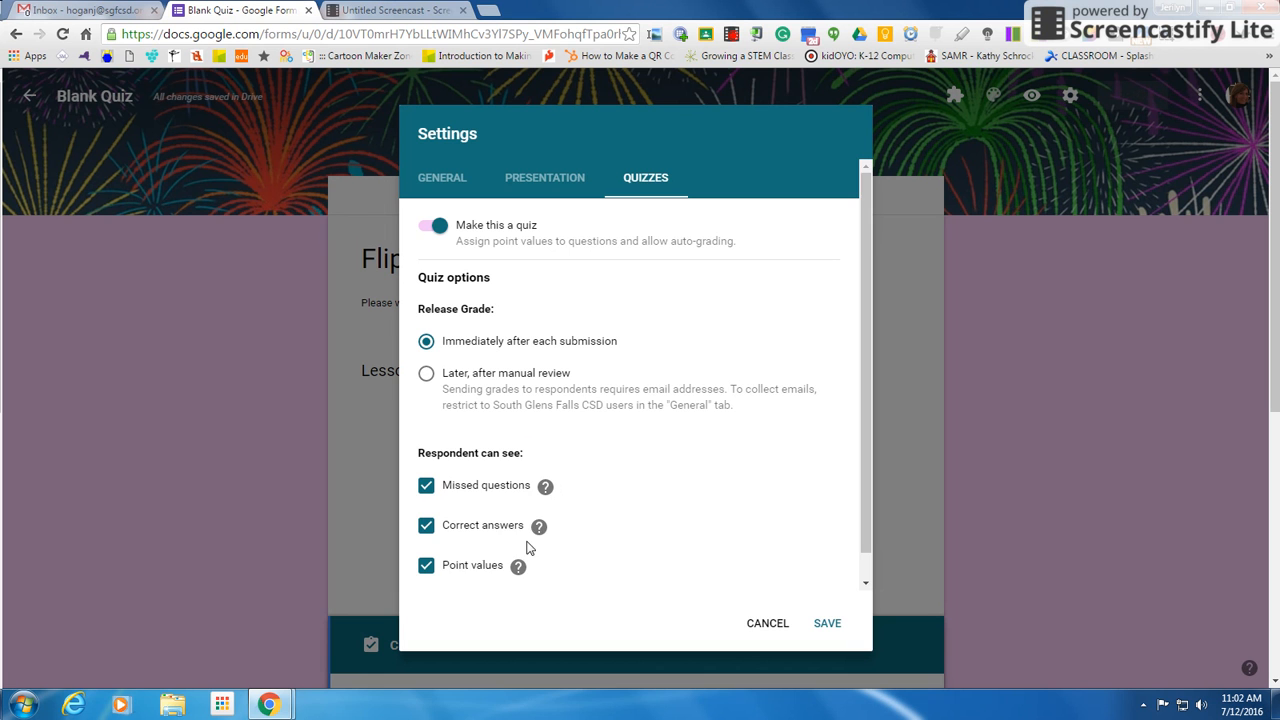
pyautogui.click(560, 179)
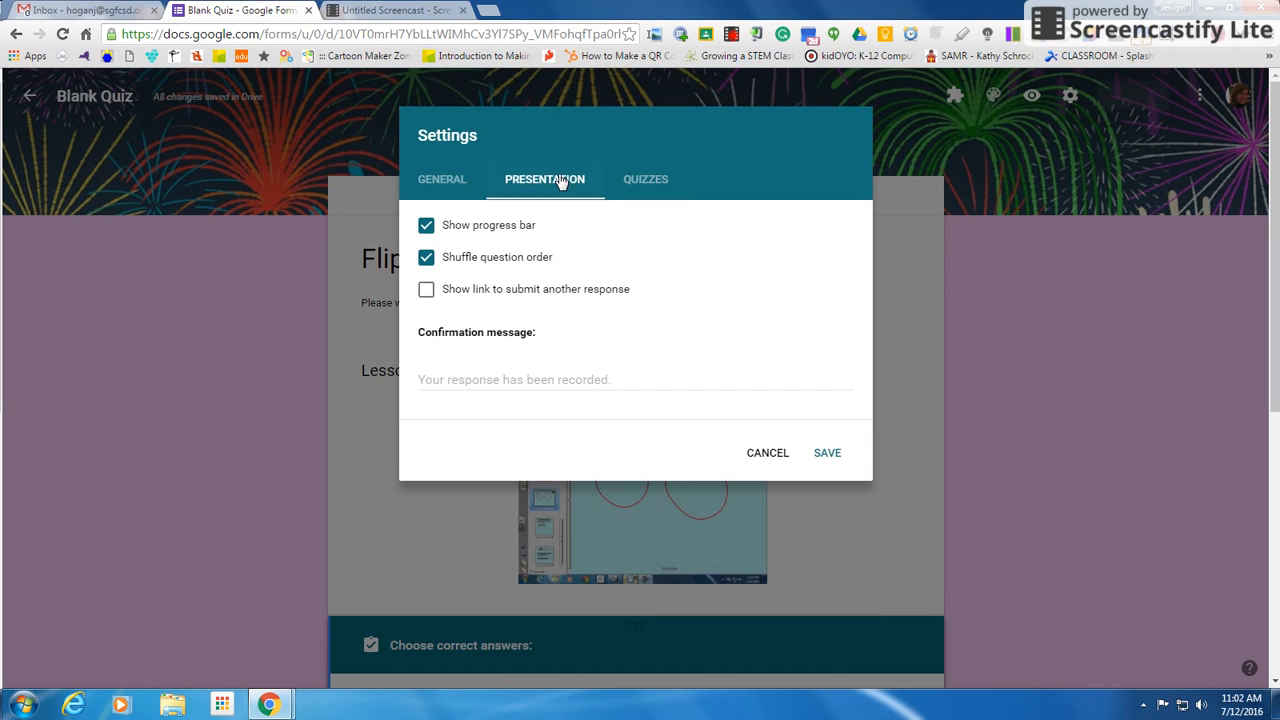
pyautogui.click(827, 455)
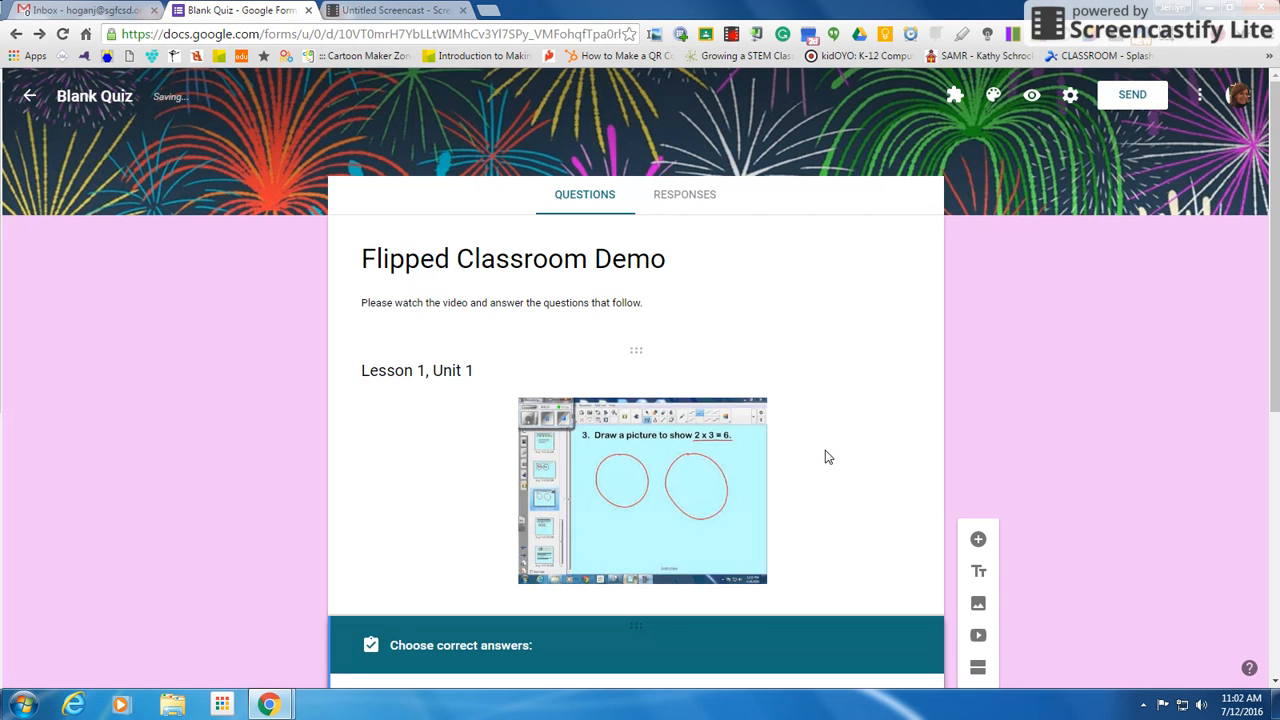
# Preview the finished form as respondents see it, check the video, question and progress bar, and return to the editor.
pyautogui.scroll(-2, 827, 456)
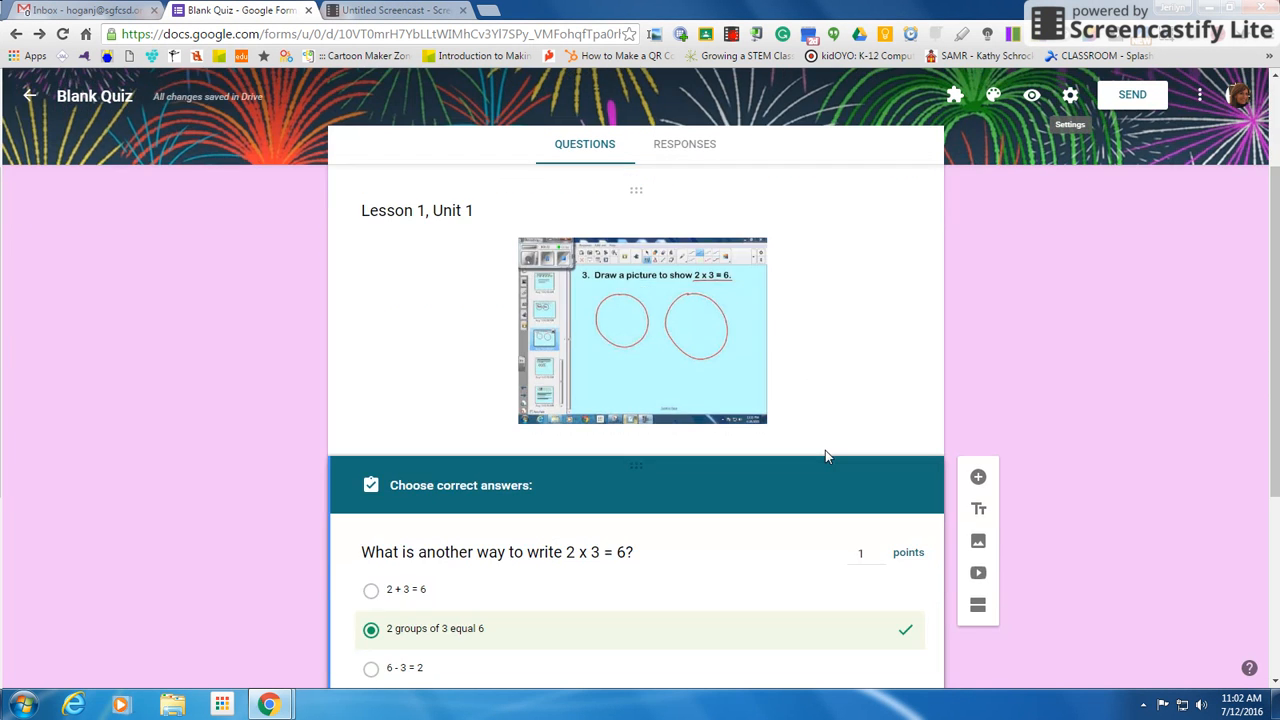
pyautogui.scroll(-3, 827, 456)
pyautogui.scroll(4, 826, 454)
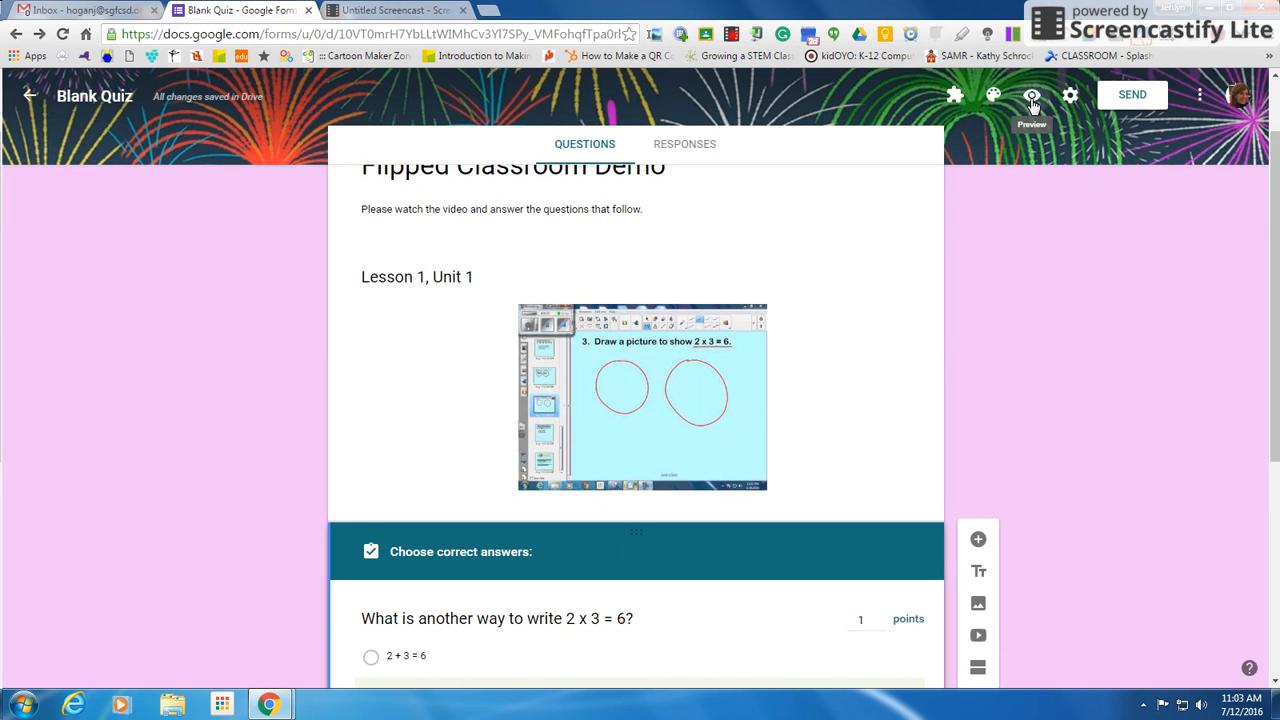
pyautogui.click(1032, 100)
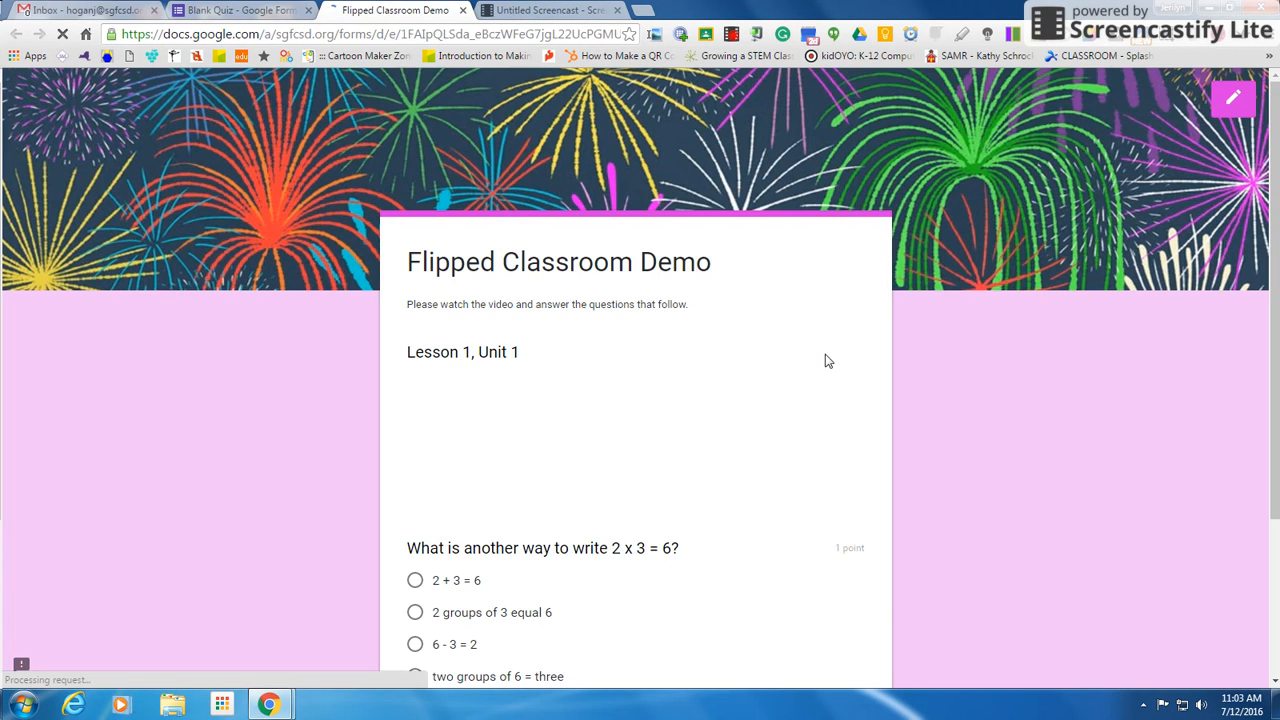
pyautogui.scroll(-2, 835, 413)
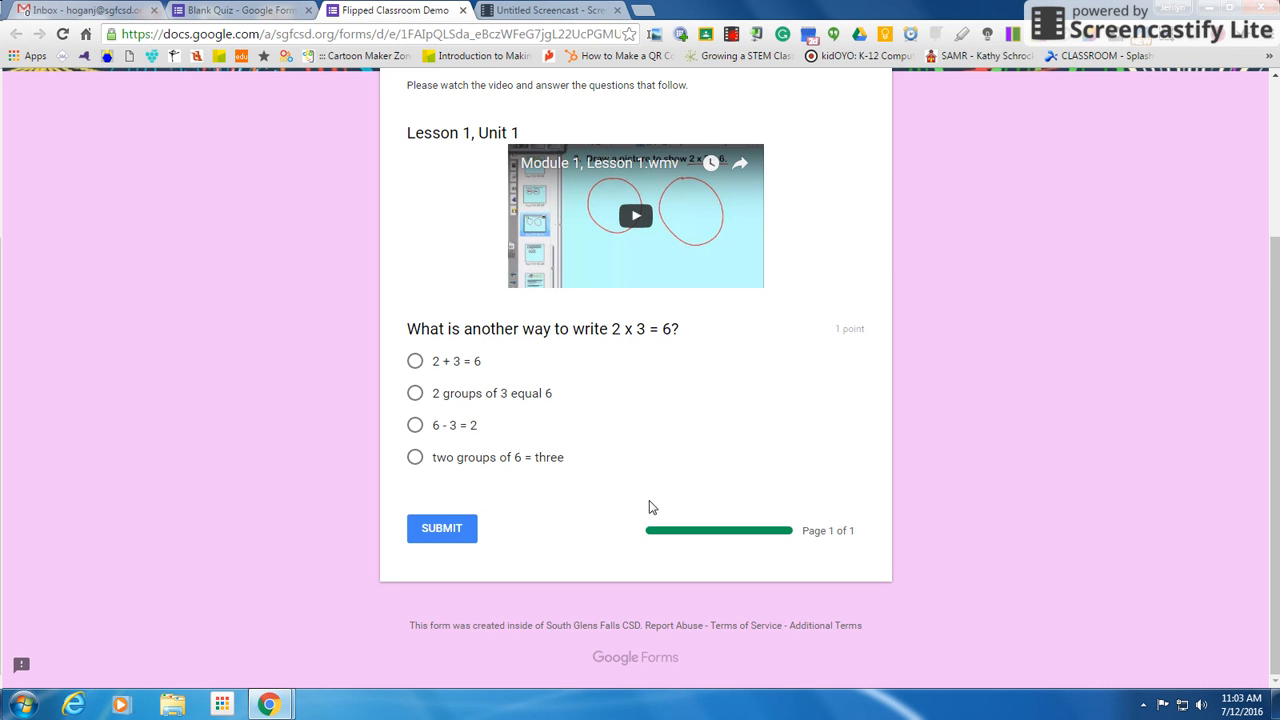
pyautogui.scroll(2, 649, 506)
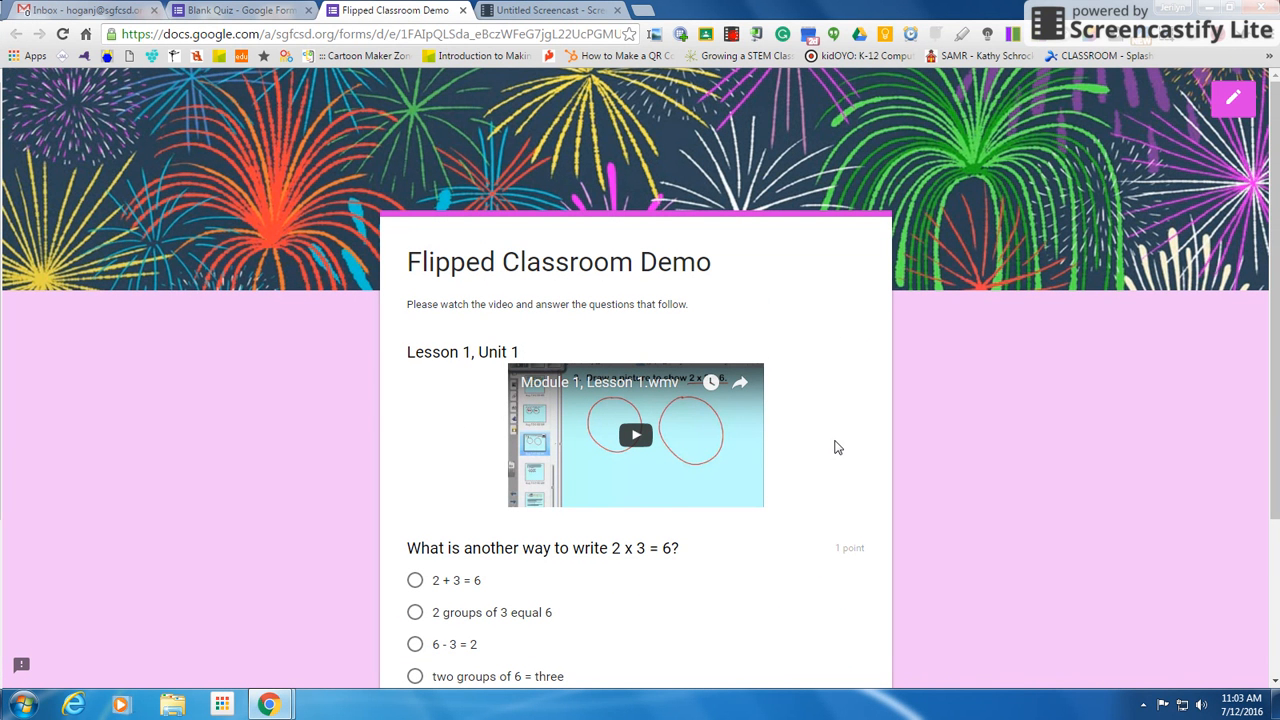
pyautogui.click(245, 12)
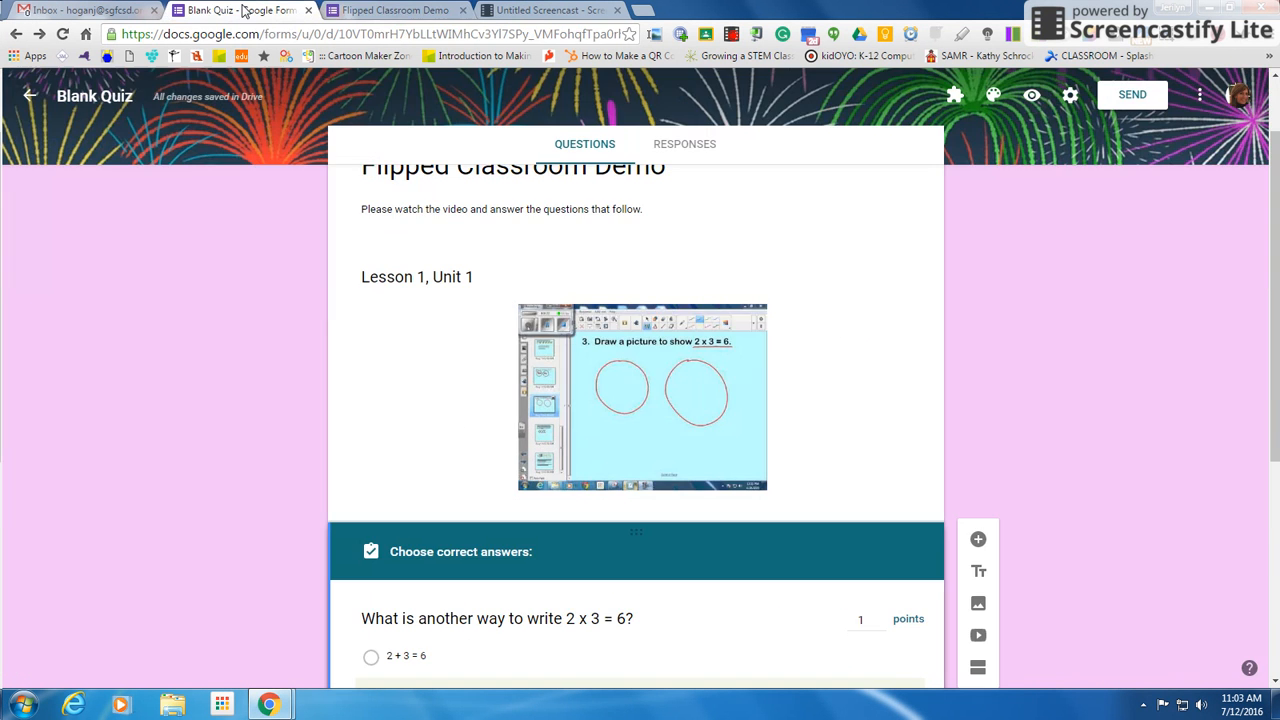
pyautogui.click(1199, 99)
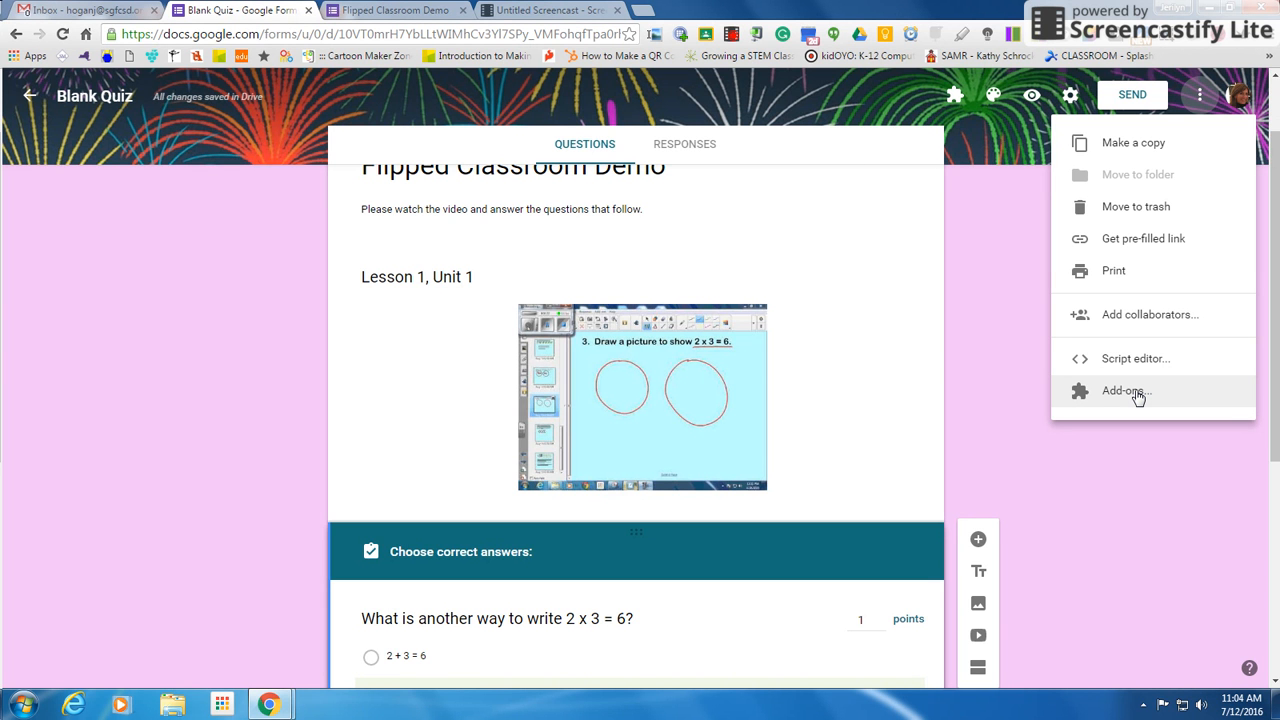
pyautogui.click(1155, 475)
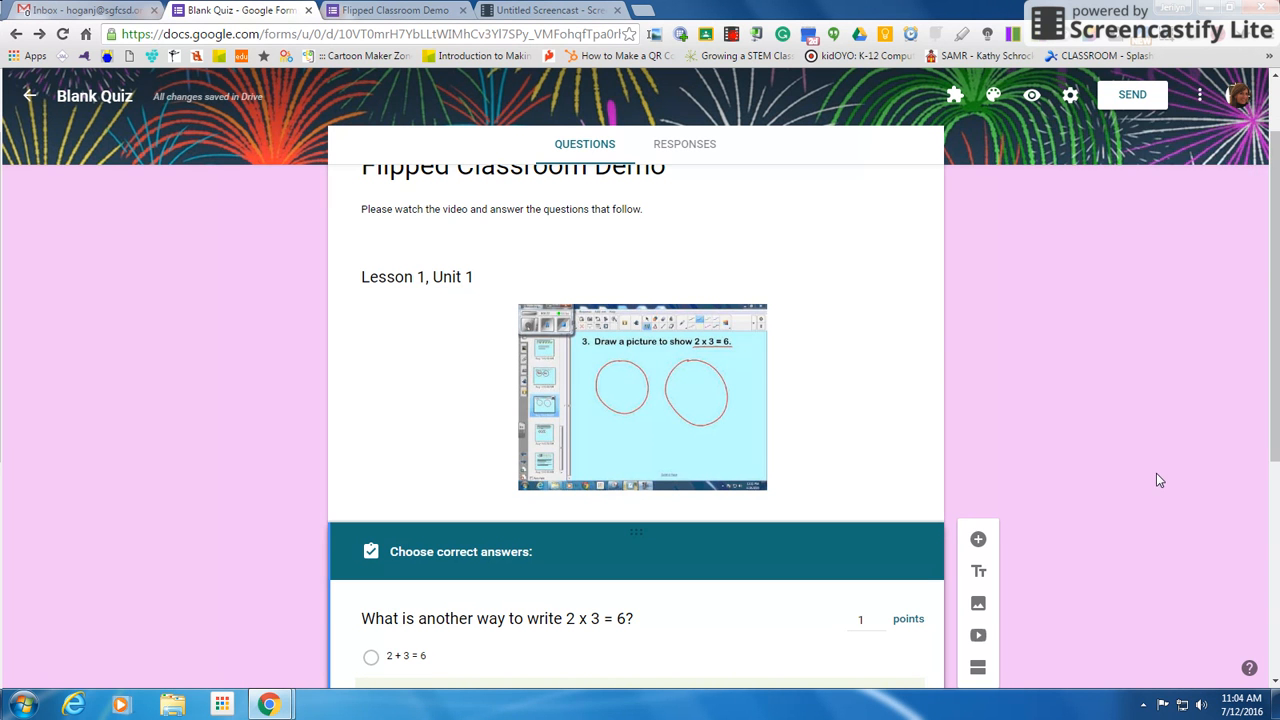
pyautogui.scroll(1, 356, 324)
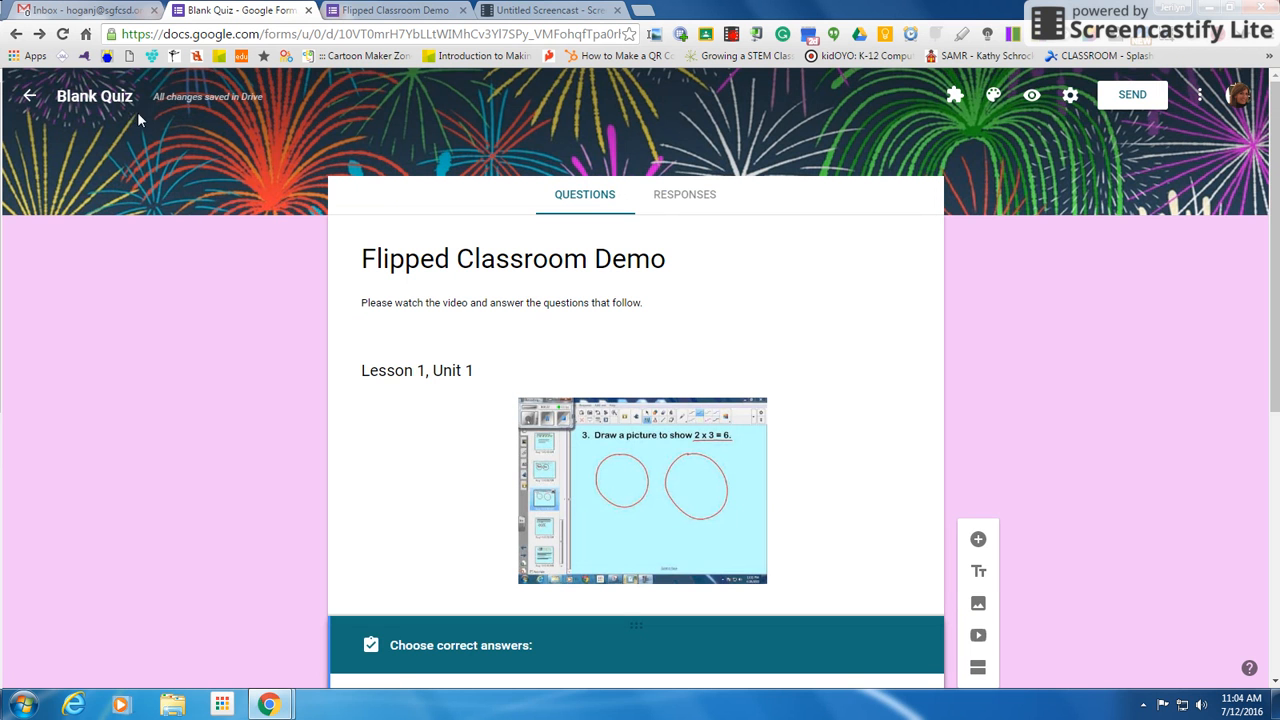
# Rename the form file from Blank Quiz to Flipped Classroom Demo.
pyautogui.moveTo(136, 96); pyautogui.dragTo(50, 107)
pyautogui.write('Flip')
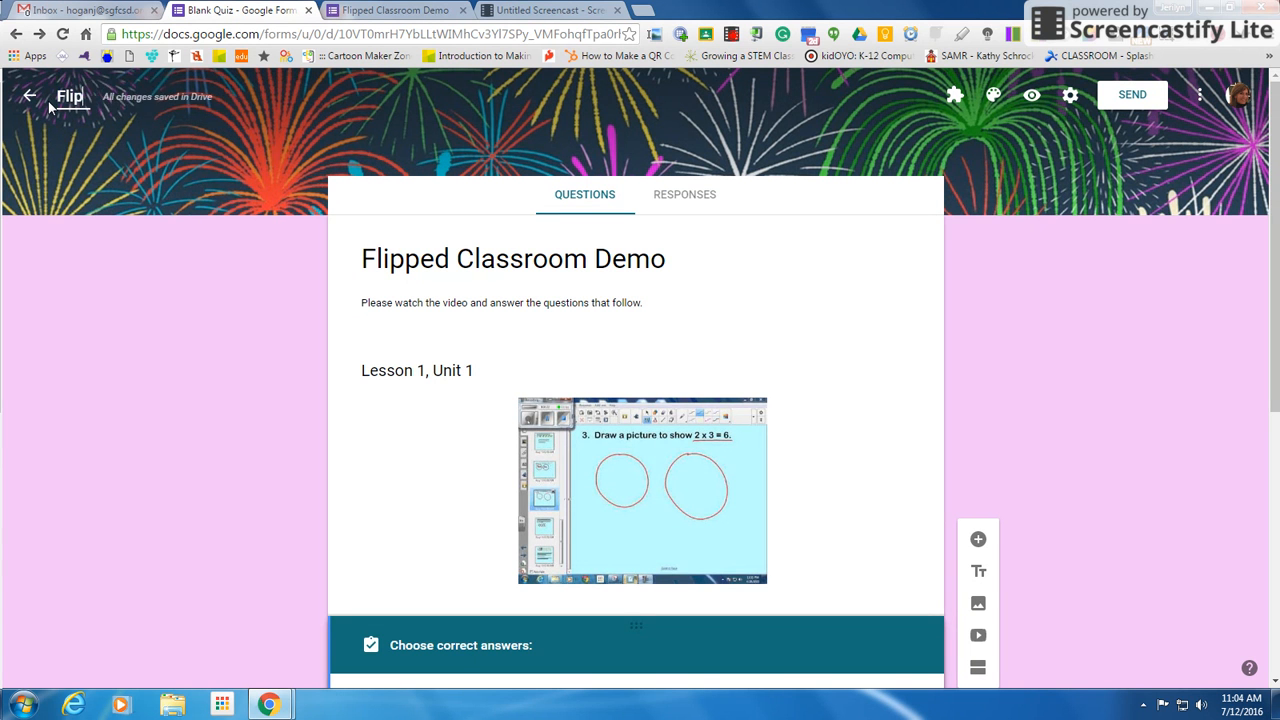
pyautogui.write('ped Classr')
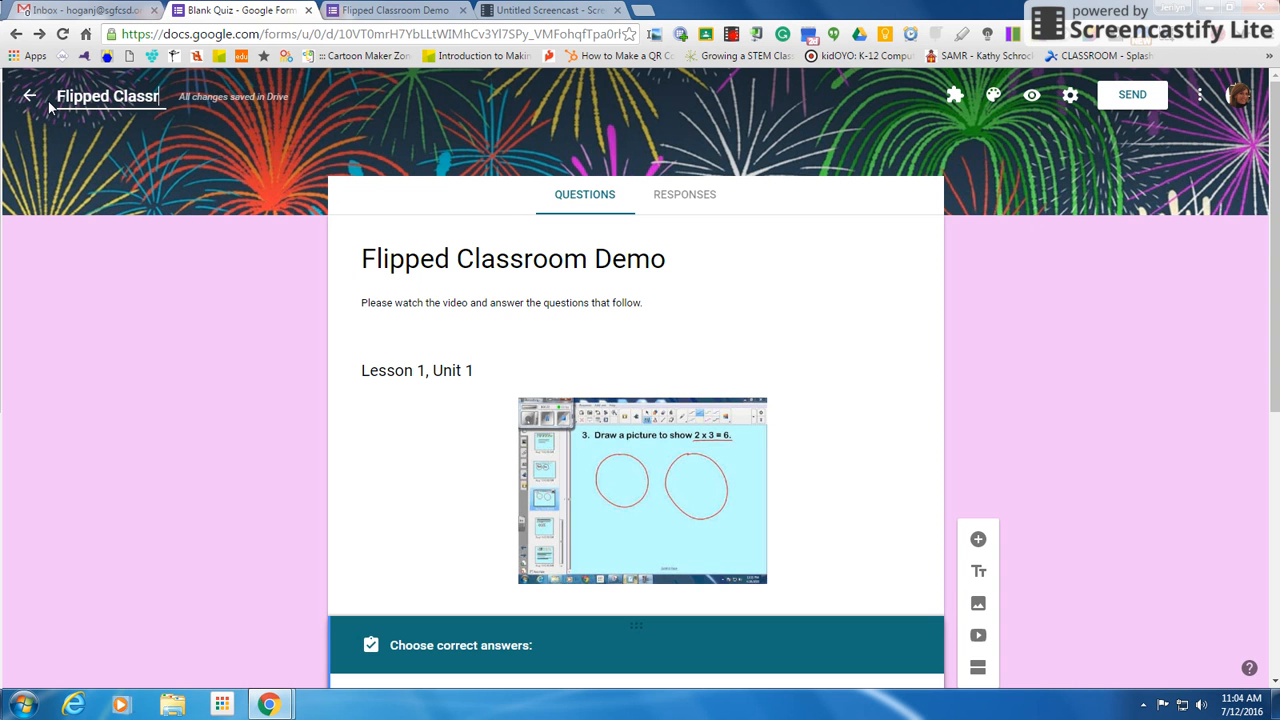
pyautogui.write('oom Demo')
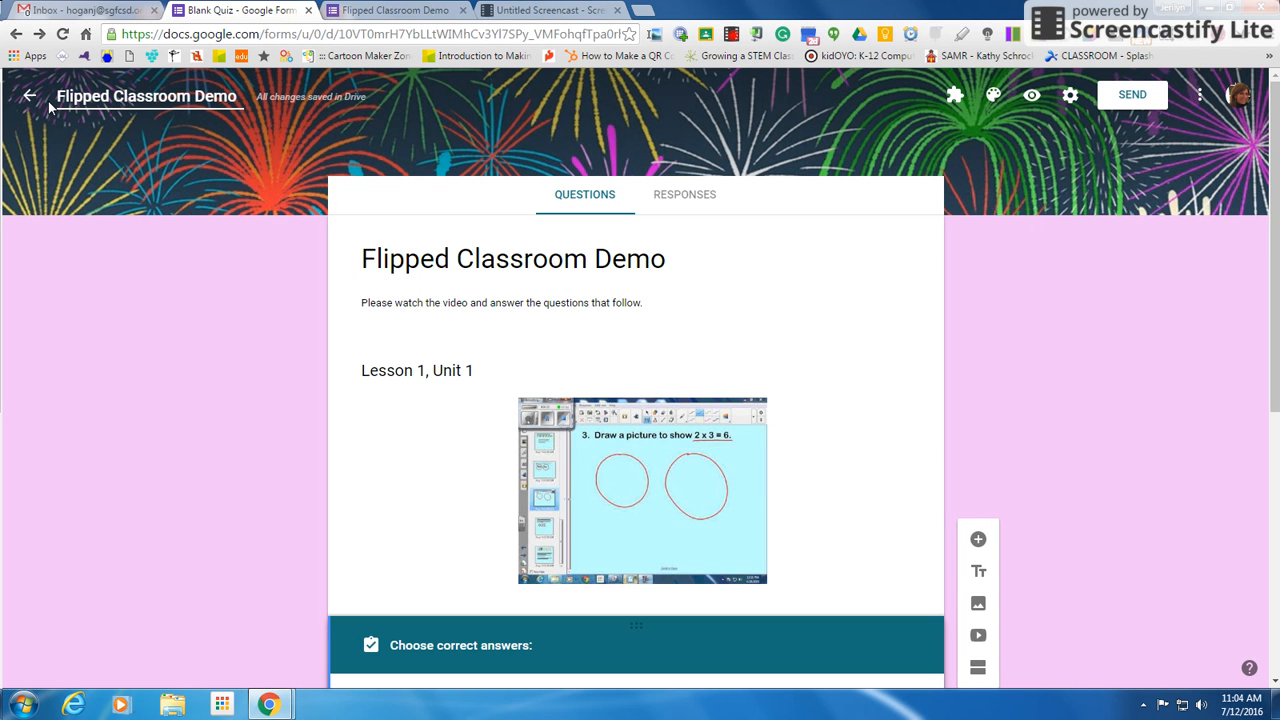
pyautogui.click(197, 300)
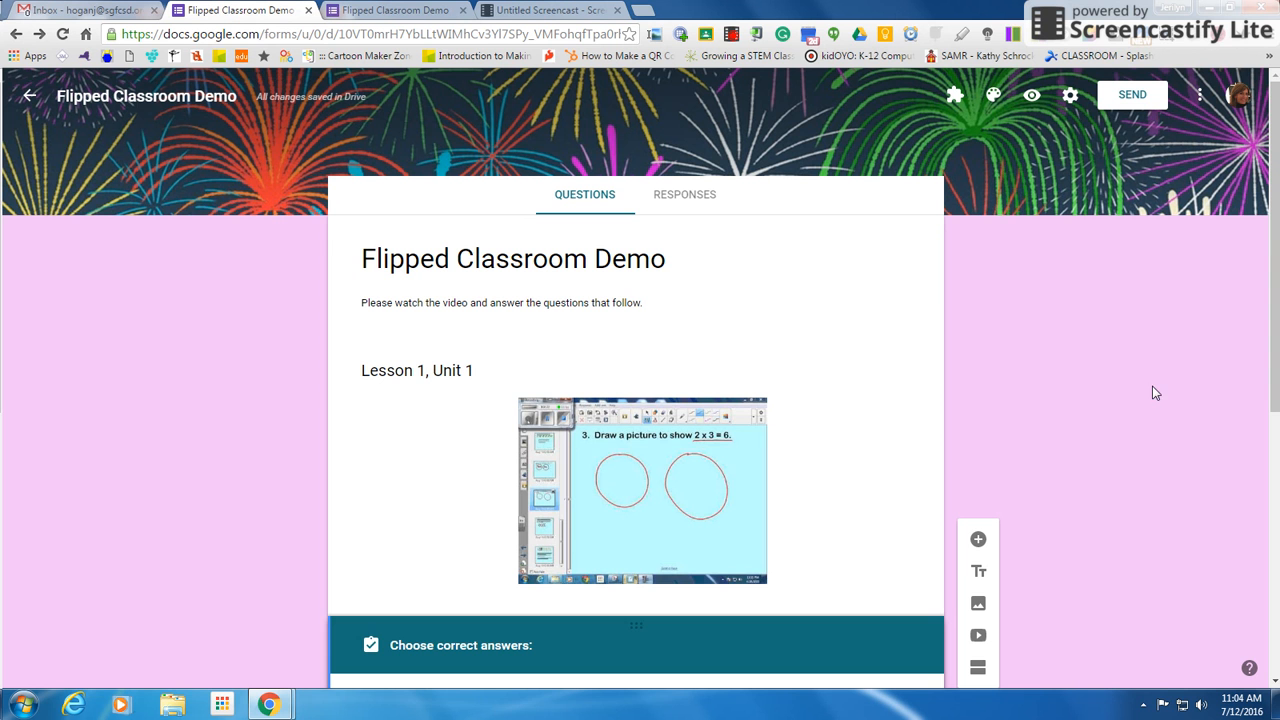
# Copy the form's shareable link from the sending options and switch it to a shortened URL.
pyautogui.click(1124, 97)
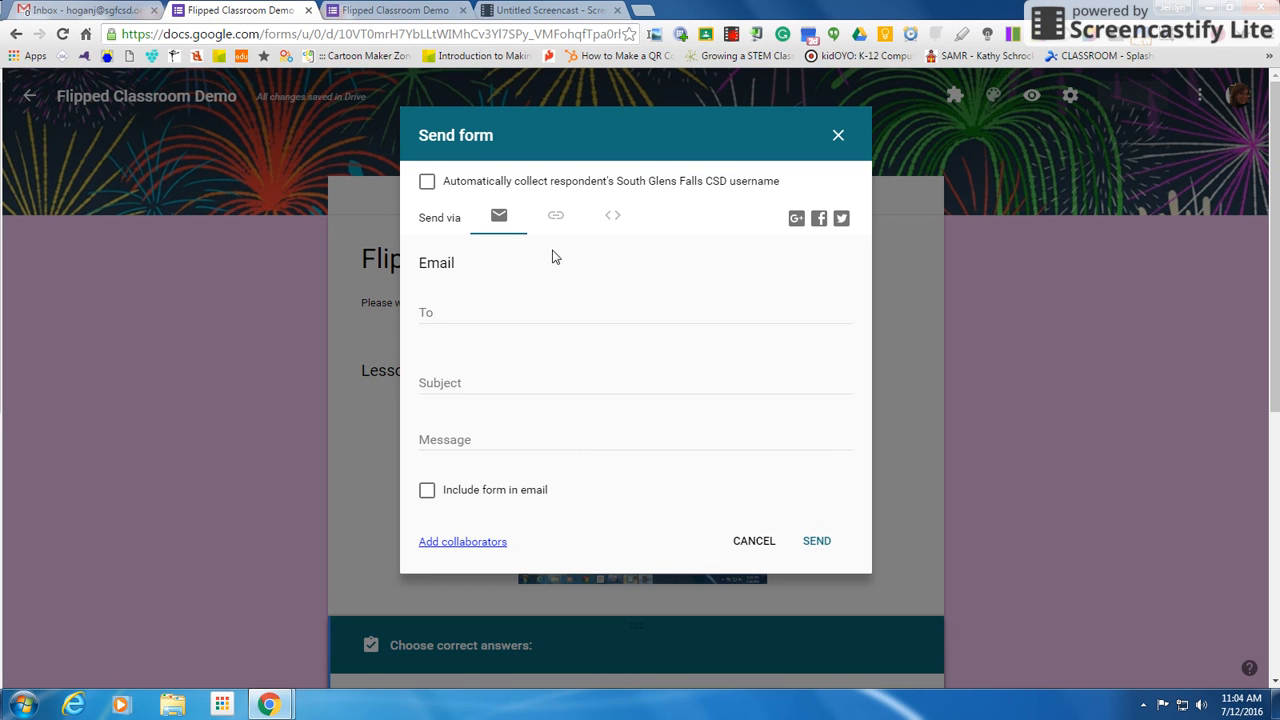
pyautogui.click(555, 220)
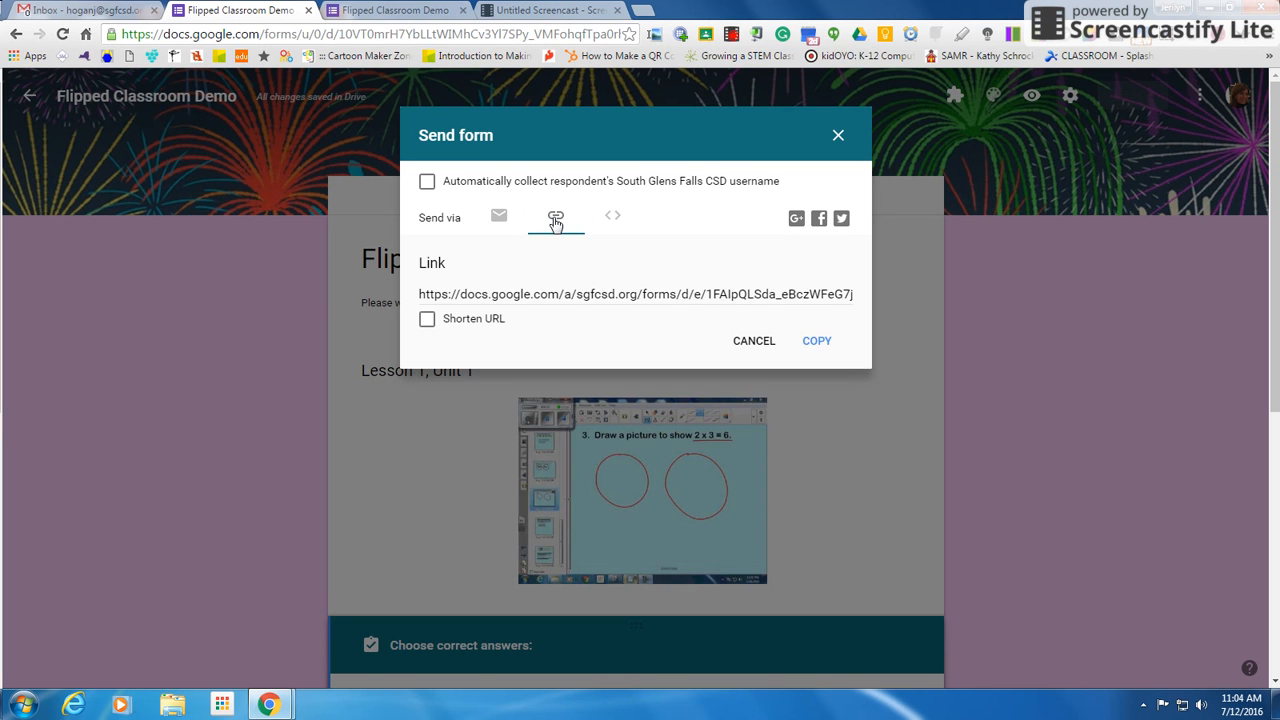
pyautogui.click(822, 348)
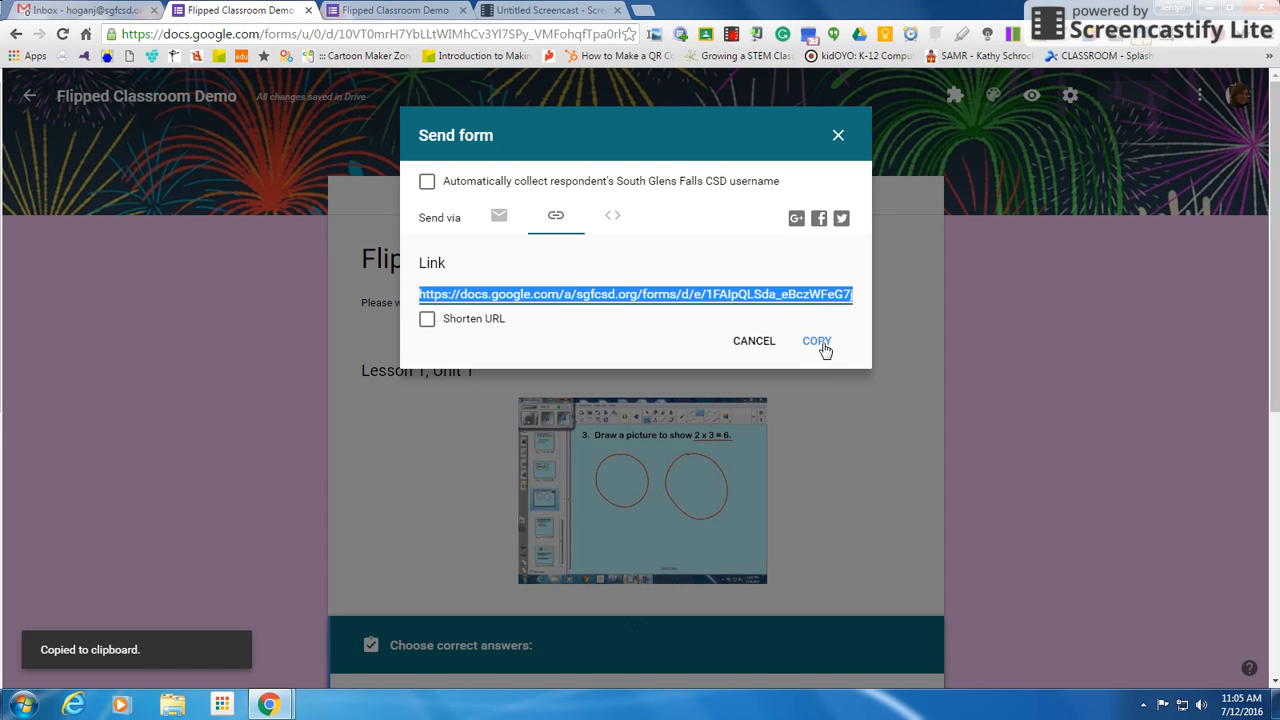
pyautogui.click(427, 320)
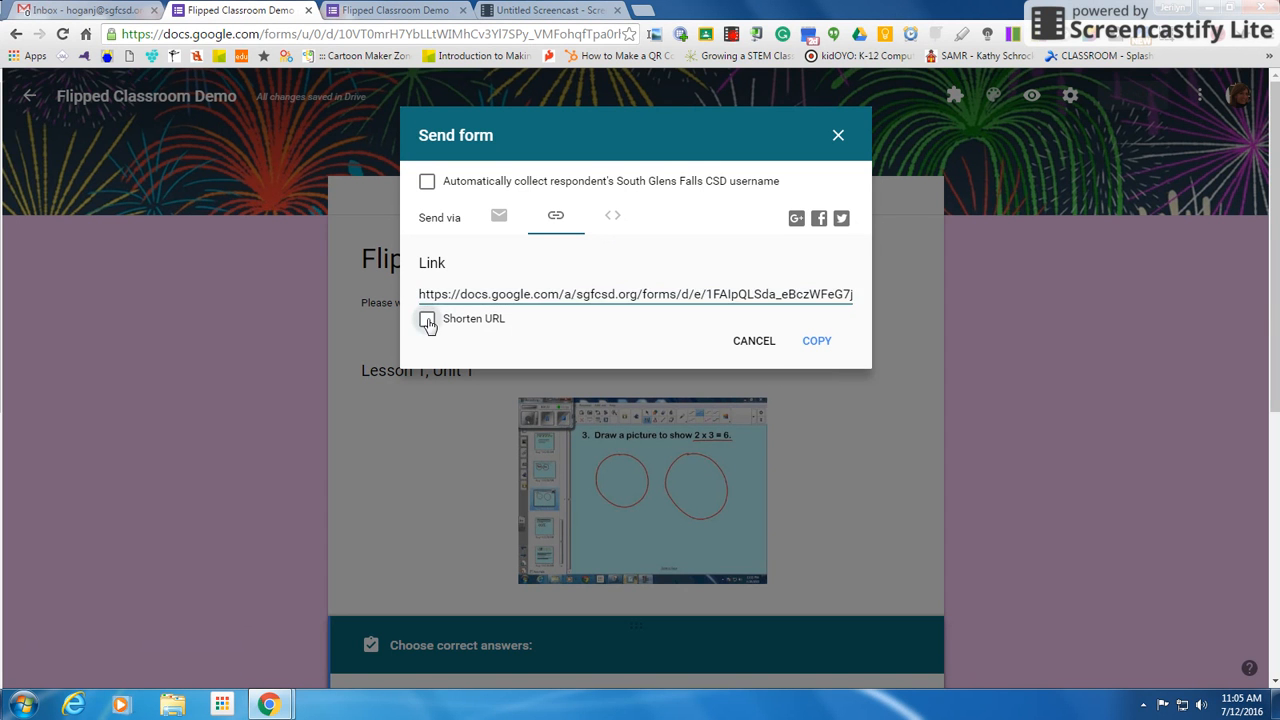
pyautogui.click(427, 320)
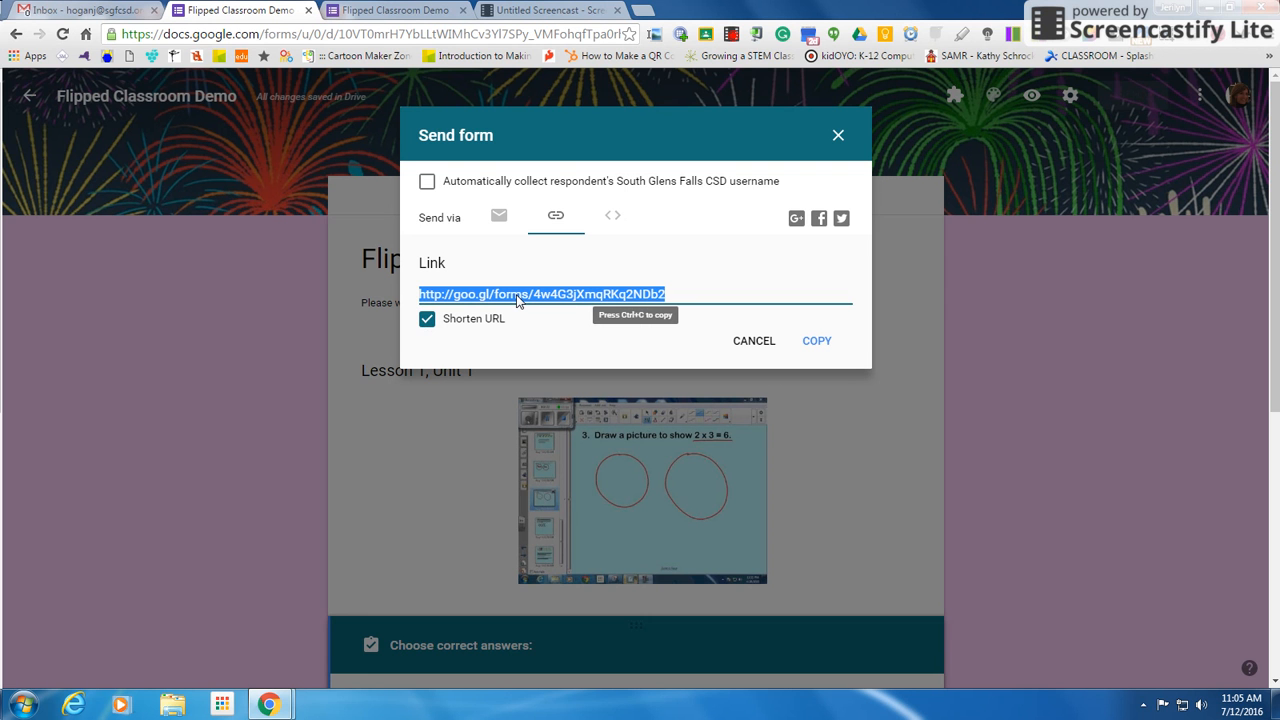
# Review the form's embed HTML code in the sending options, select the code, and close the dialog without sending.
pyautogui.click(609, 218)
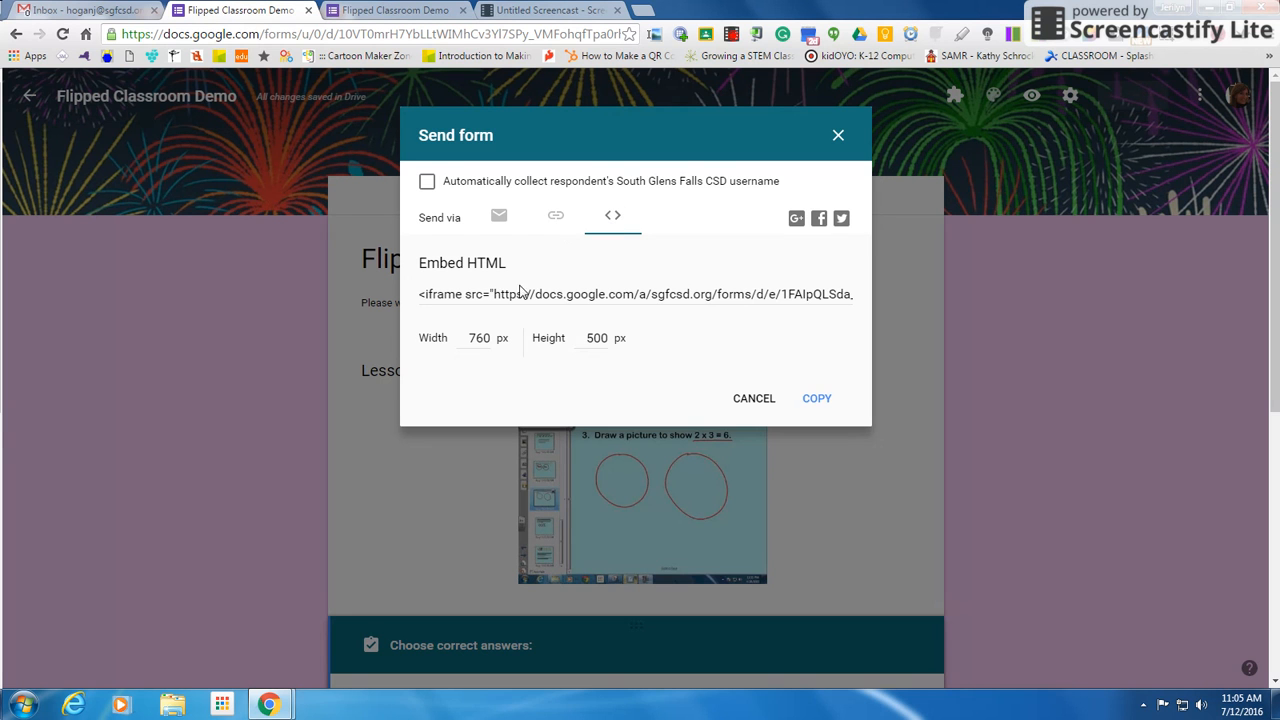
pyautogui.click(446, 297)
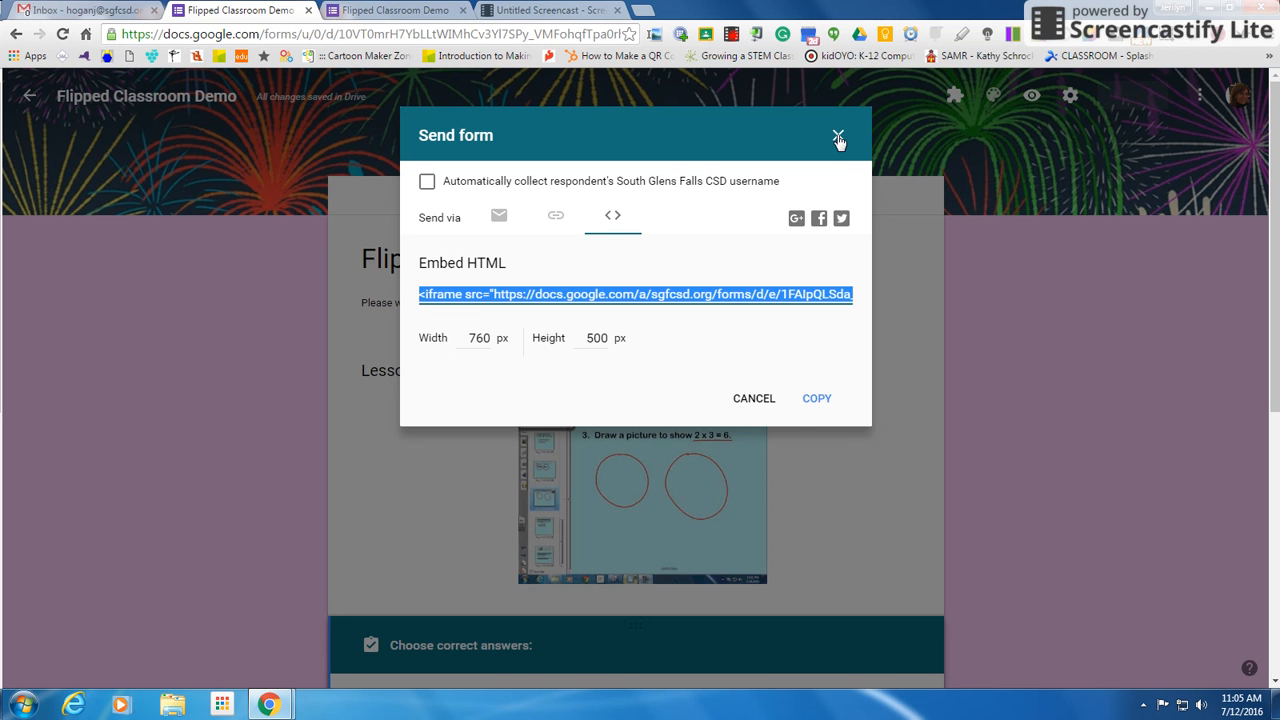
pyautogui.click(760, 398)
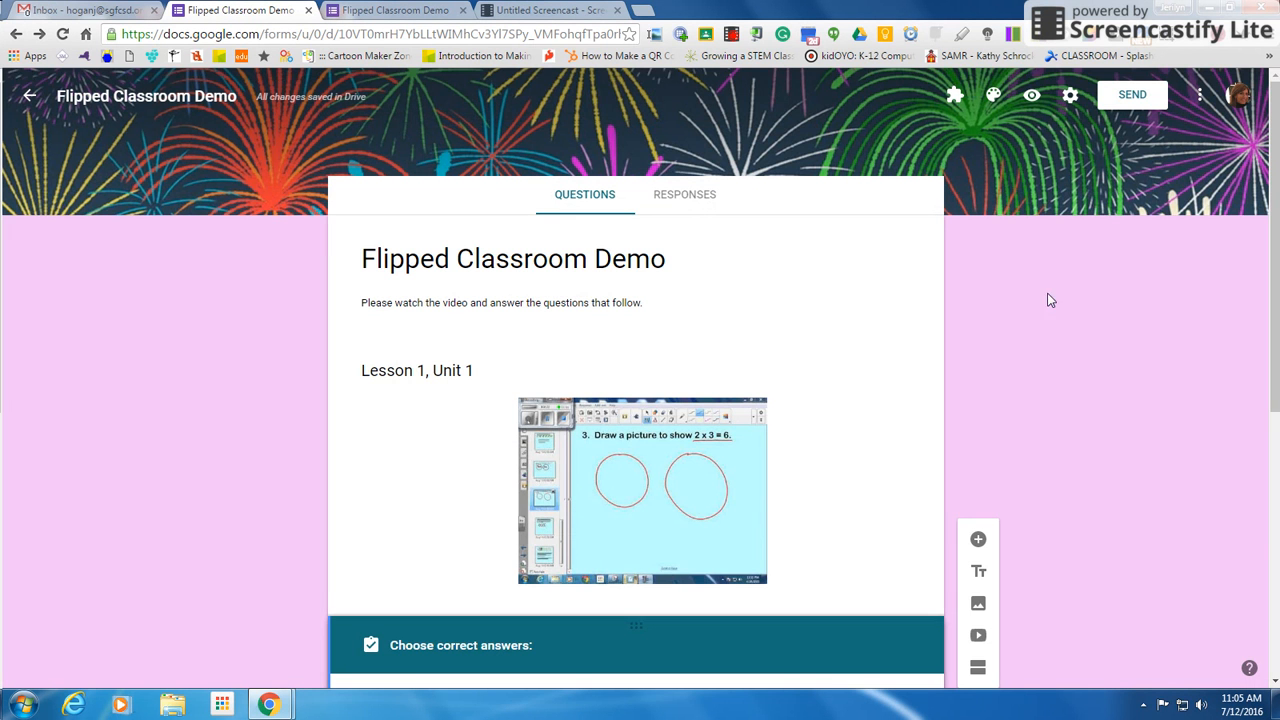